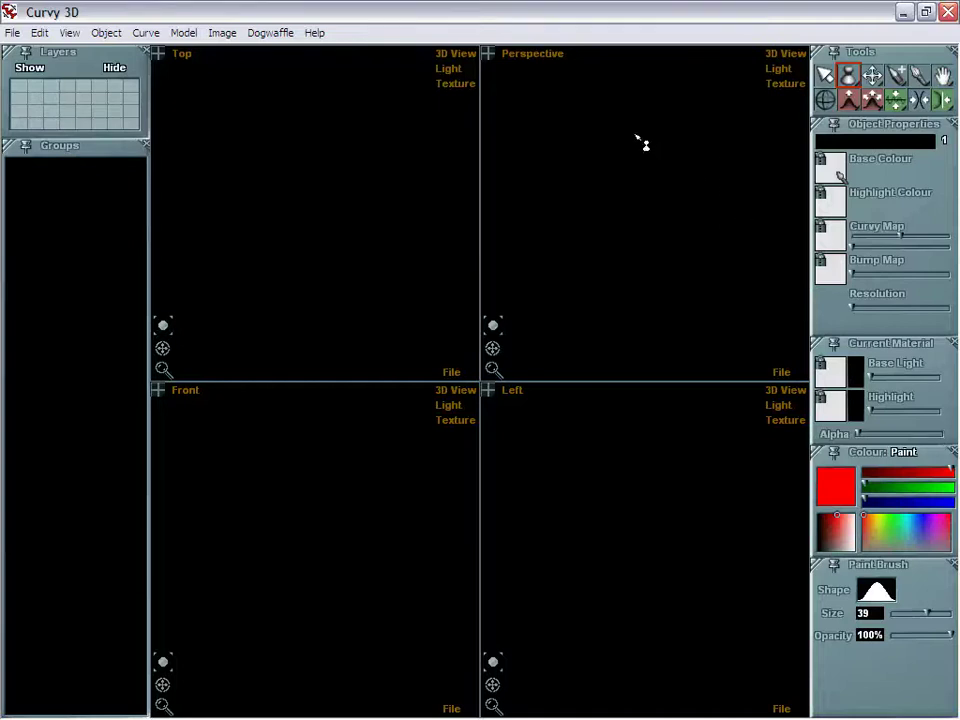
Step: Reset the four views, then draw a lathe profile in the Left view to create Lathe8 and select its curve
{"action": "left_click", "coordinate": [849, 76]}
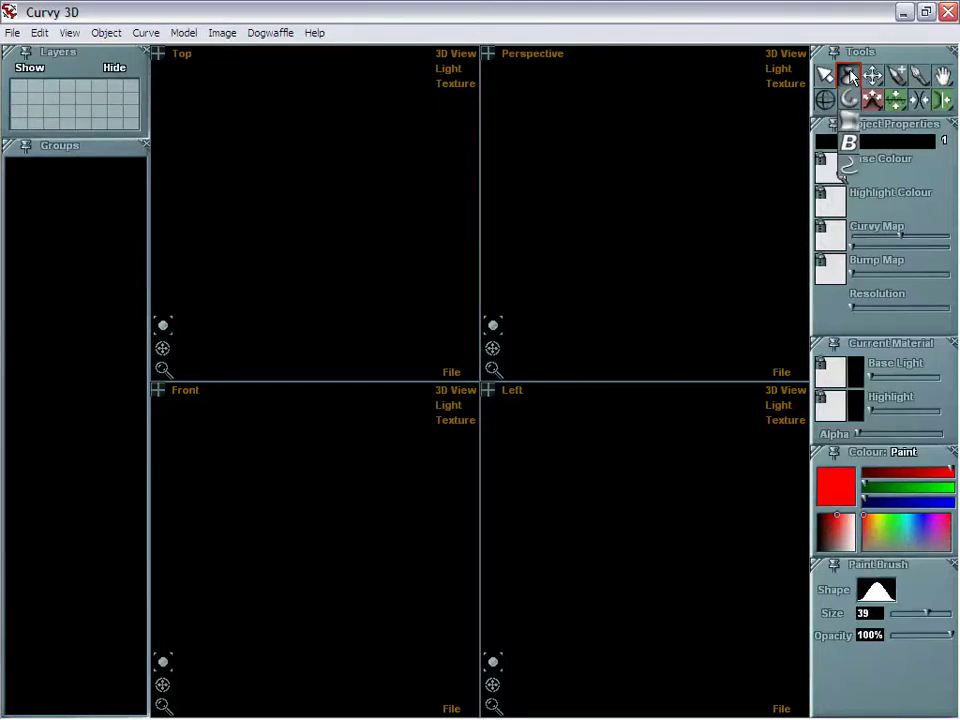
{"action": "left_click", "coordinate": [849, 76]}
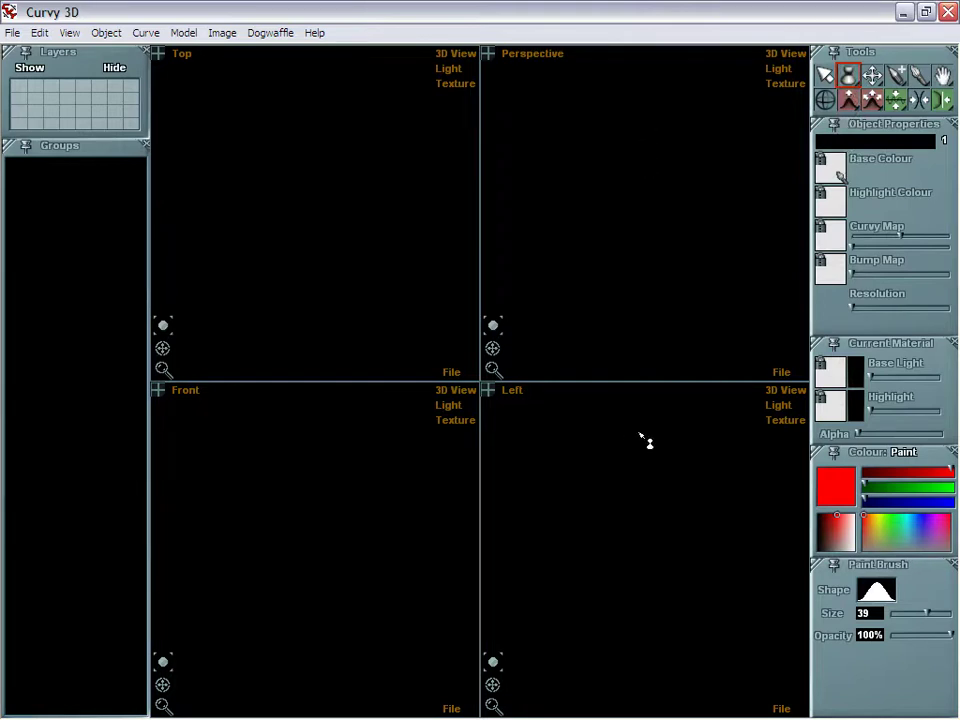
{"action": "left_click", "coordinate": [512, 394]}
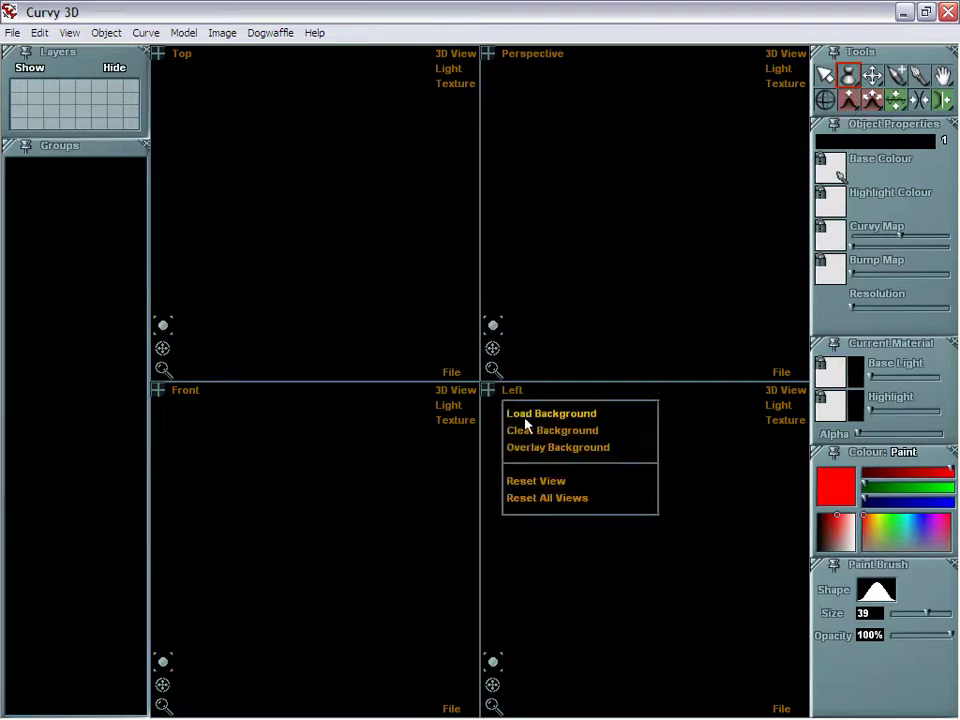
{"action": "left_click", "coordinate": [540, 498]}
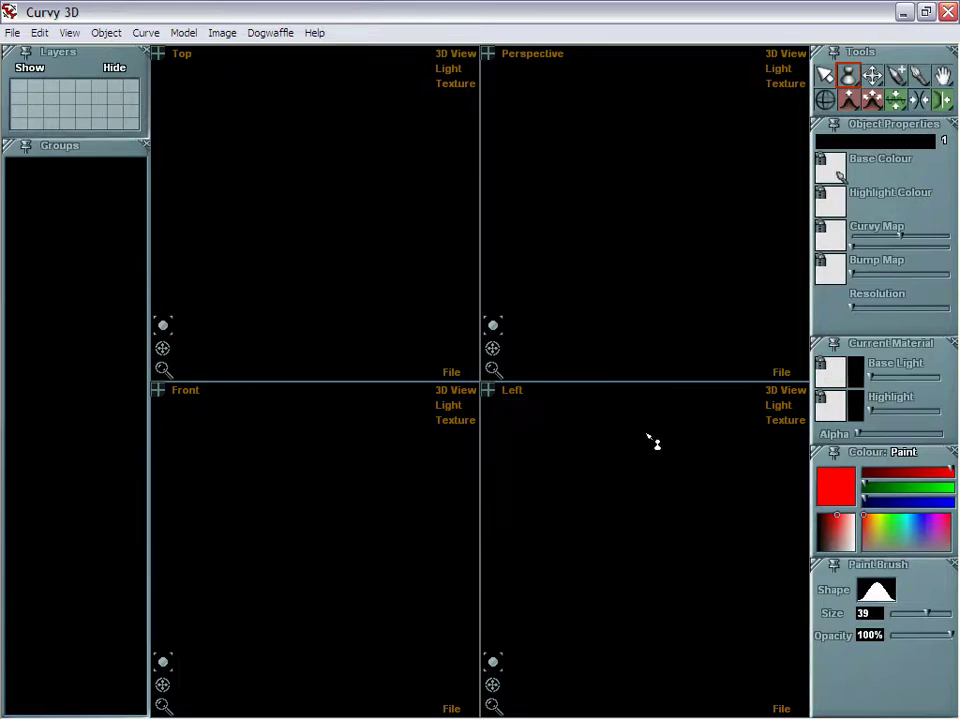
{"action": "mouse_move", "coordinate": [666, 440]}
{"action": "left_mouse_down"}
{"action": "mouse_move", "coordinate": [764, 493]}
{"action": "mouse_move", "coordinate": [785, 551]}
{"action": "mouse_move", "coordinate": [783, 600]}
{"action": "mouse_move", "coordinate": [764, 639]}
{"action": "mouse_move", "coordinate": [706, 670]}
{"action": "mouse_move", "coordinate": [661, 680]}
{"action": "left_mouse_up"}
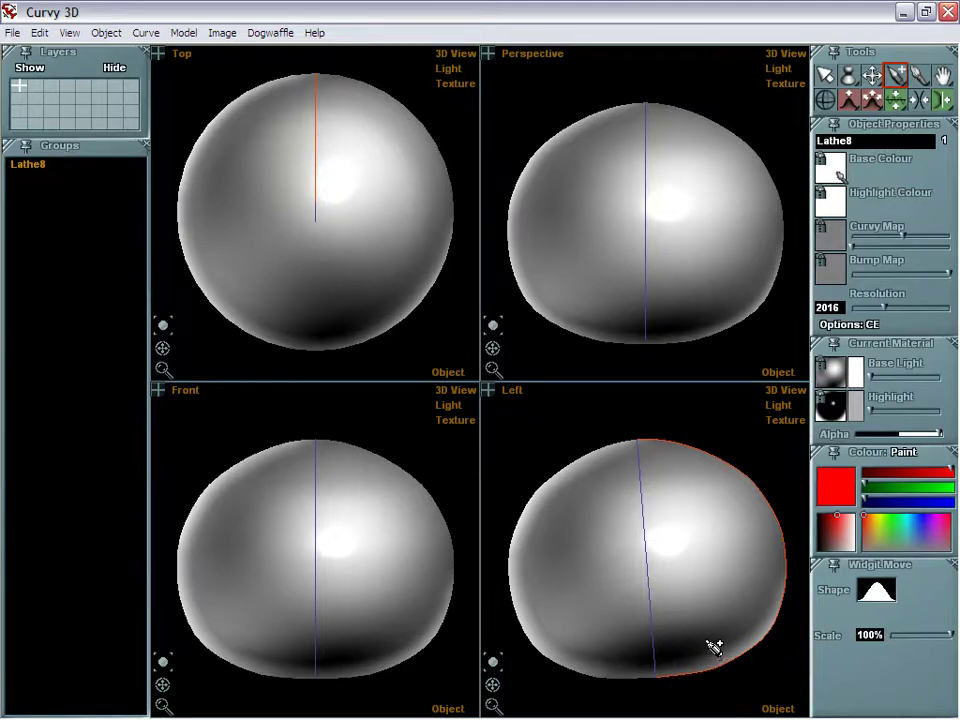
{"action": "left_click", "coordinate": [733, 469]}
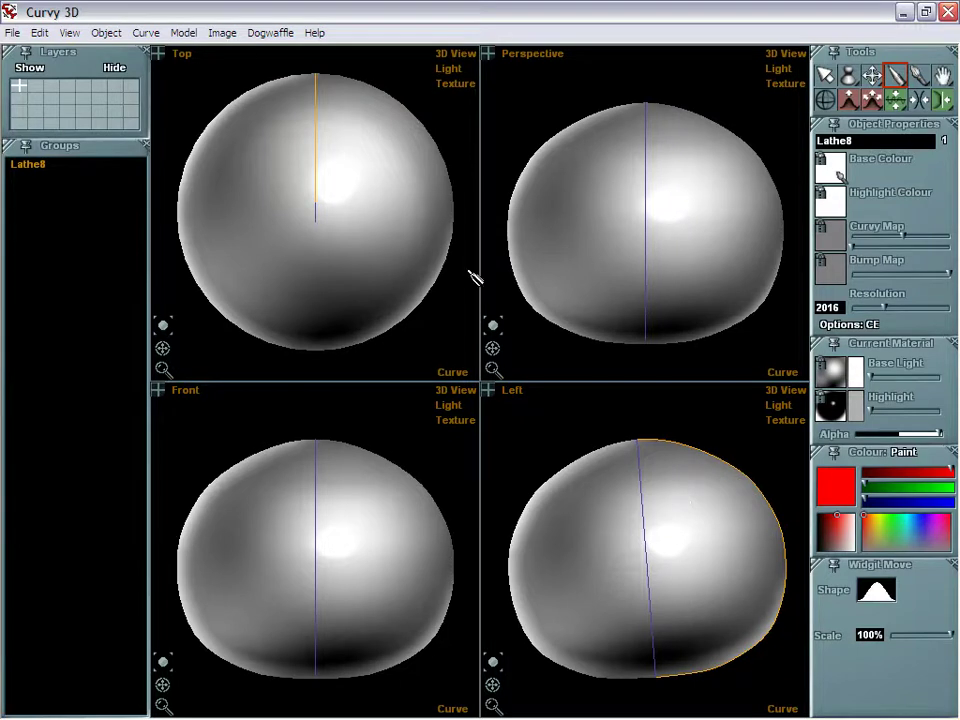
Step: Turn Lathe8's profile into a Semi-Circle, making a full sphere, and choose the Rotate tool
{"action": "left_click", "coordinate": [146, 32]}
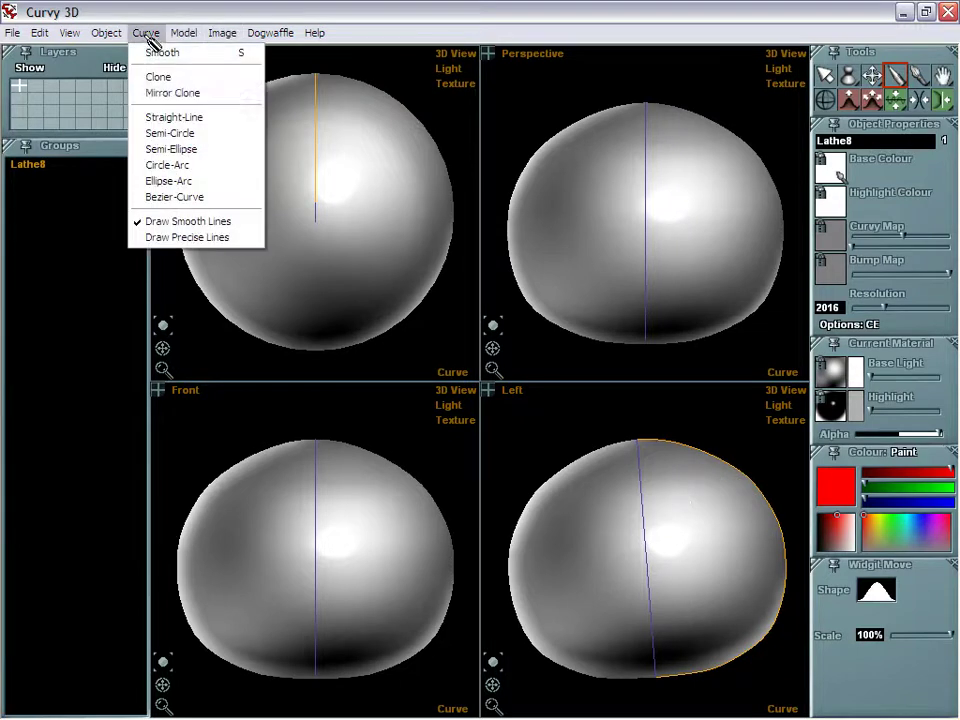
{"action": "left_click", "coordinate": [160, 133]}
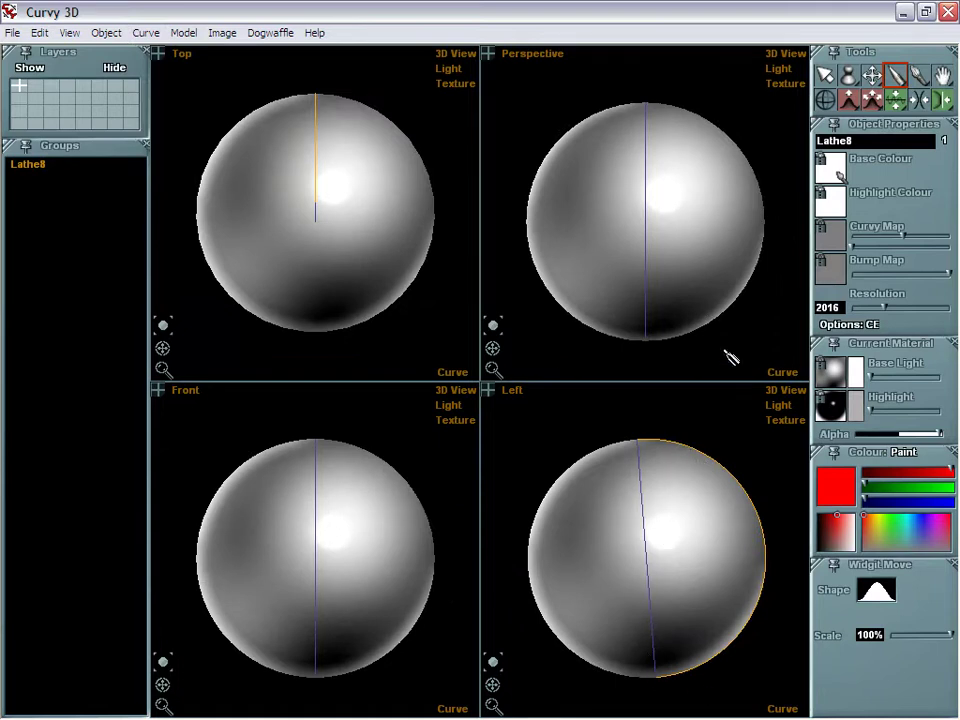
{"action": "mouse_move", "coordinate": [873, 76]}
{"action": "left_mouse_down"}
{"action": "mouse_move", "coordinate": [876, 104]}
{"action": "mouse_move", "coordinate": [872, 78]}
{"action": "left_mouse_up"}
{"action": "mouse_move", "coordinate": [686, 456]}
{"action": "left_mouse_down"}
{"action": "mouse_move", "coordinate": [663, 478]}
{"action": "mouse_move", "coordinate": [698, 460]}
{"action": "left_mouse_up"}
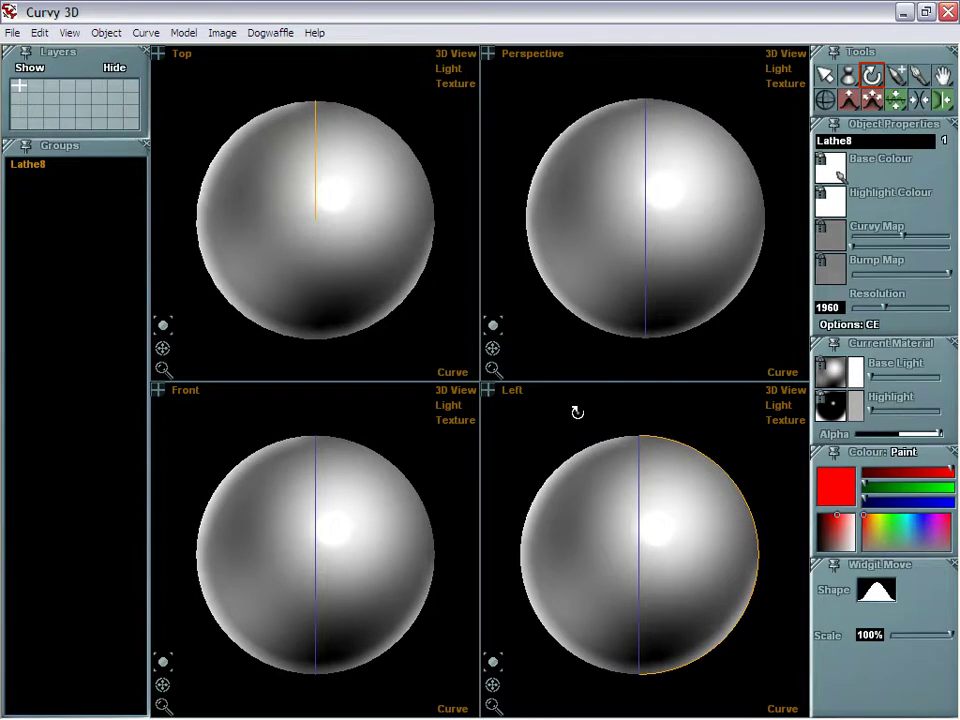
Step: In Object mode, rotate Lathe8 in the Left and Perspective views so its axis tilts
{"action": "left_click", "coordinate": [570, 467]}
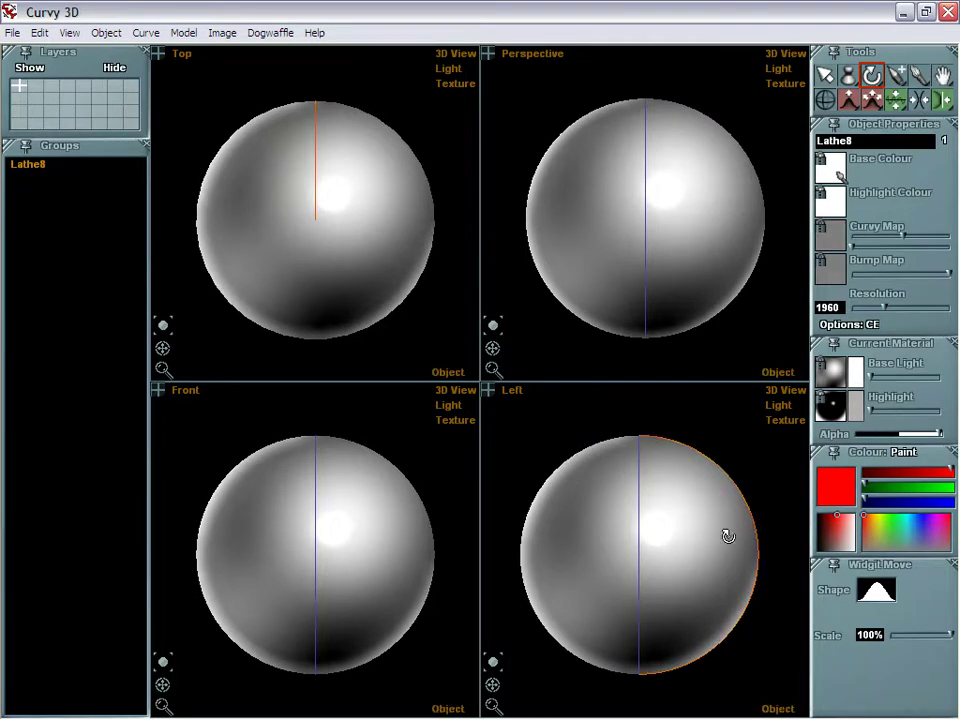
{"action": "mouse_move", "coordinate": [639, 546]}
{"action": "left_mouse_down"}
{"action": "mouse_move", "coordinate": [621, 561]}
{"action": "mouse_move", "coordinate": [656, 549]}
{"action": "left_mouse_up"}
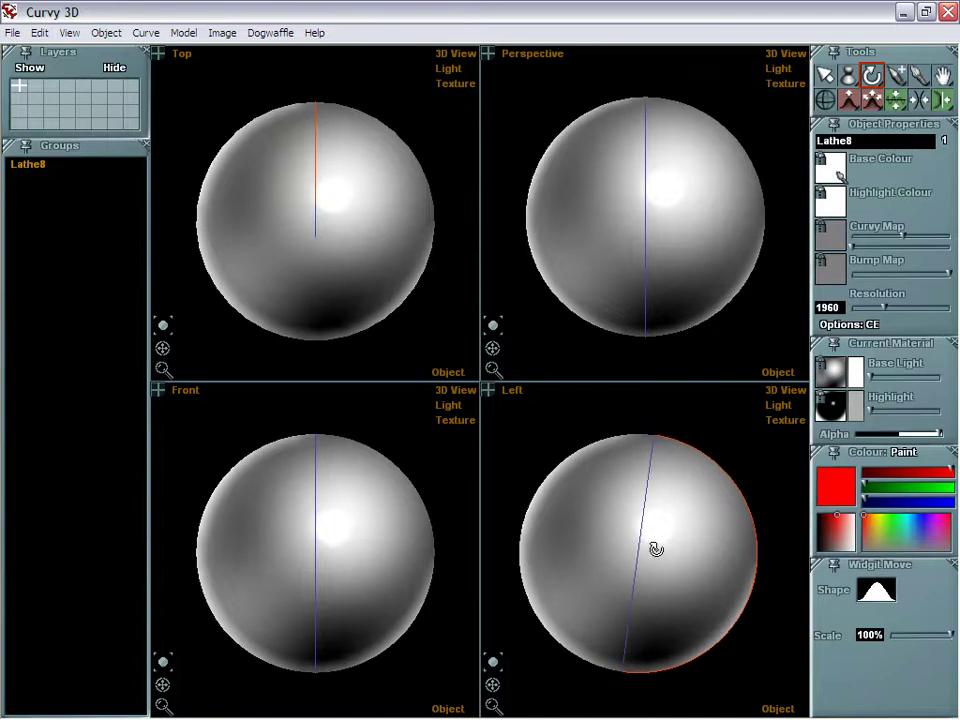
{"action": "left_click_drag", "start_coordinate": [651, 260], "coordinate": [657, 232]}
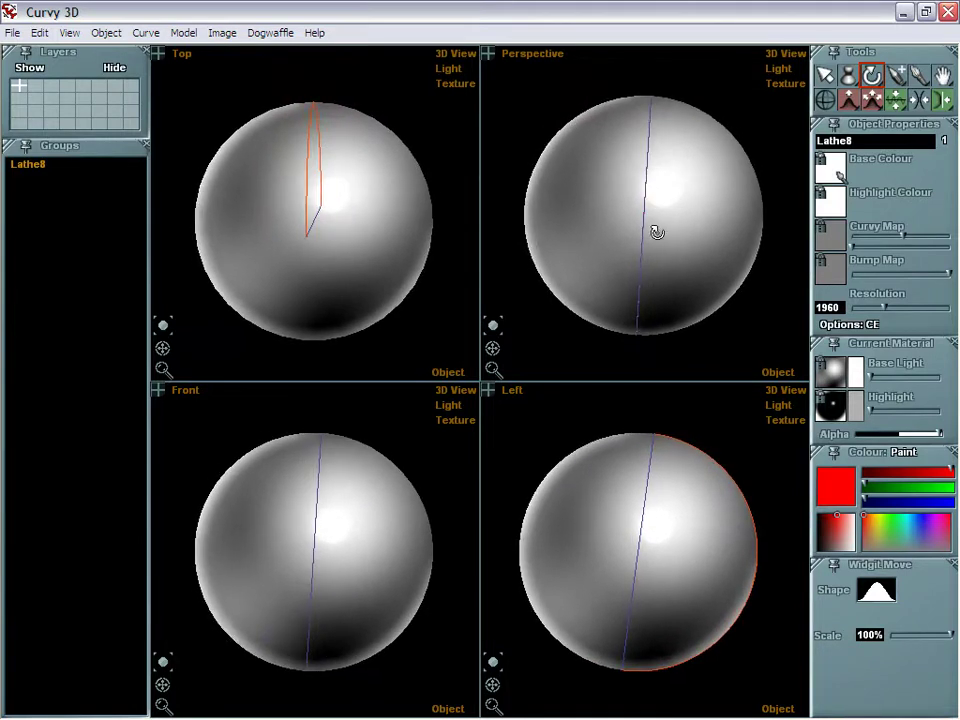
Step: Paint a blue O ring on the sphere's front using brush Size 26 at 38% opacity
{"action": "left_click", "coordinate": [920, 75]}
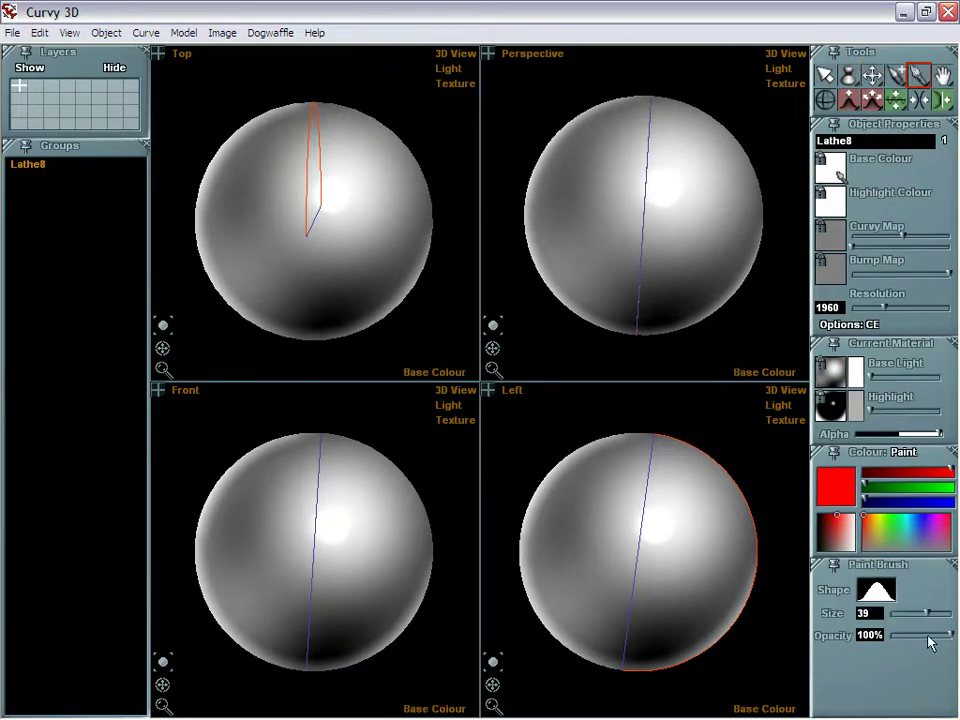
{"action": "mouse_move", "coordinate": [926, 617]}
{"action": "left_mouse_down"}
{"action": "mouse_move", "coordinate": [916, 623]}
{"action": "mouse_move", "coordinate": [936, 638]}
{"action": "mouse_move", "coordinate": [913, 637]}
{"action": "left_mouse_up"}
{"action": "left_click", "coordinate": [921, 527]}
{"action": "mouse_move", "coordinate": [887, 588]}
{"action": "left_mouse_down"}
{"action": "mouse_move", "coordinate": [893, 598]}
{"action": "mouse_move", "coordinate": [883, 610]}
{"action": "left_mouse_up"}
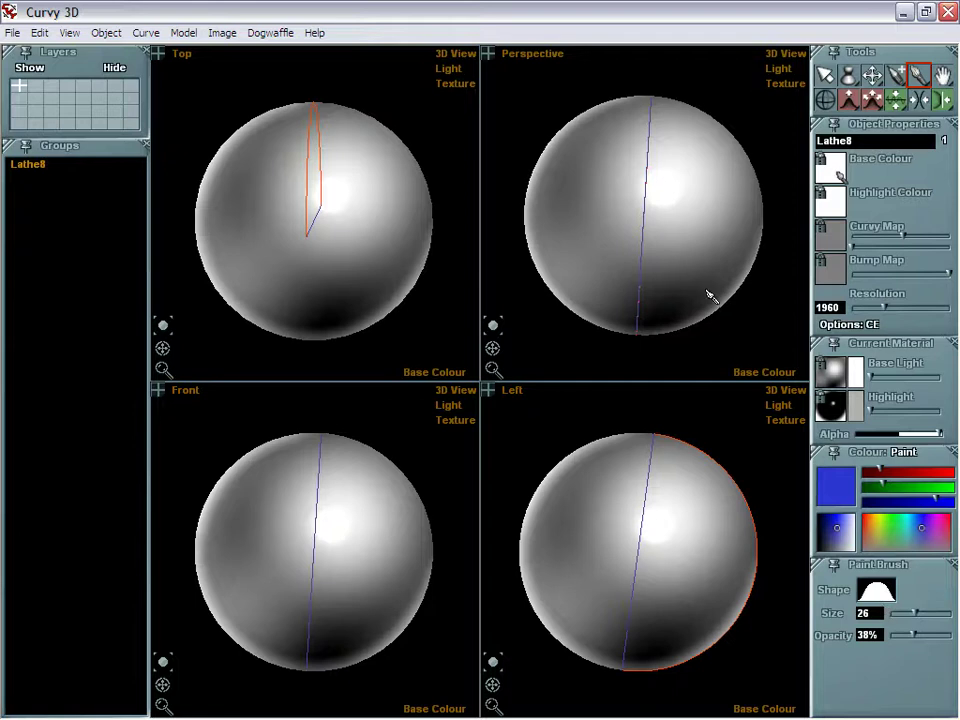
{"action": "mouse_move", "coordinate": [634, 201]}
{"action": "left_mouse_down"}
{"action": "mouse_move", "coordinate": [589, 246]}
{"action": "mouse_move", "coordinate": [662, 283]}
{"action": "mouse_move", "coordinate": [704, 242]}
{"action": "mouse_move", "coordinate": [658, 189]}
{"action": "mouse_move", "coordinate": [622, 195]}
{"action": "mouse_move", "coordinate": [607, 232]}
{"action": "mouse_move", "coordinate": [629, 256]}
{"action": "mouse_move", "coordinate": [672, 253]}
{"action": "left_mouse_up"}
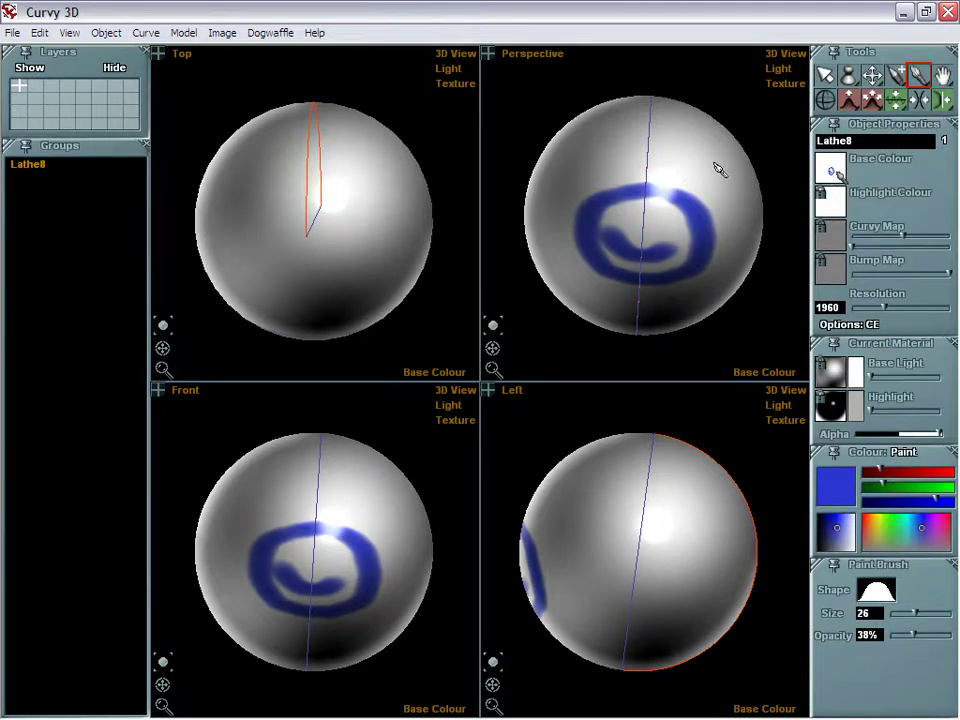
Step: Hand the image off through the Dogwaffle menu and switch to Project Dogwaffle Professional
{"action": "left_click", "coordinate": [276, 34]}
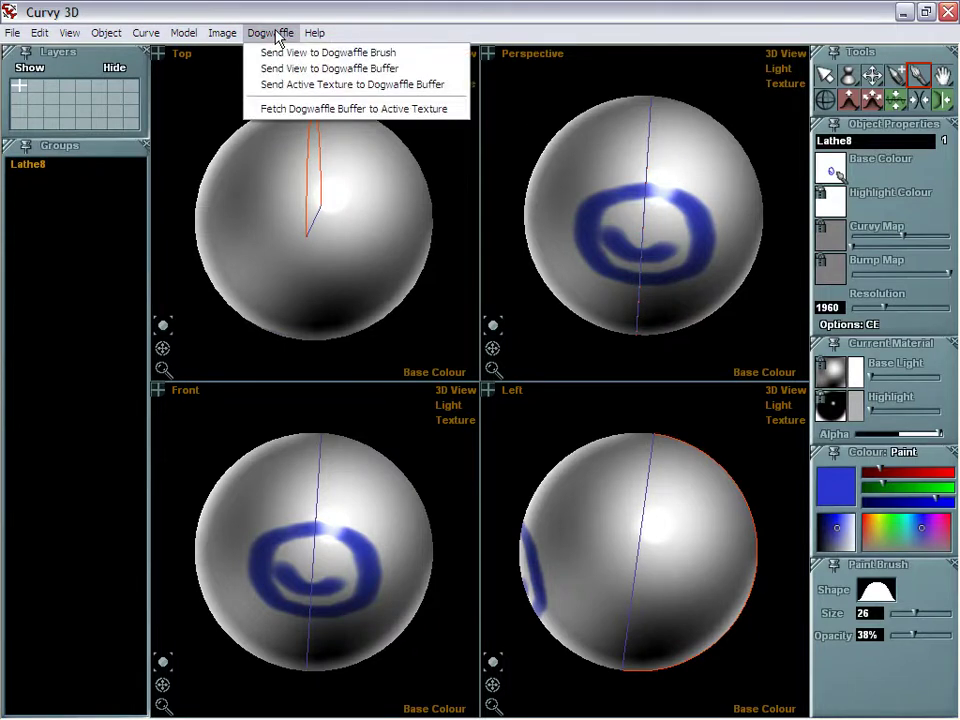
{"action": "left_click", "coordinate": [320, 52]}
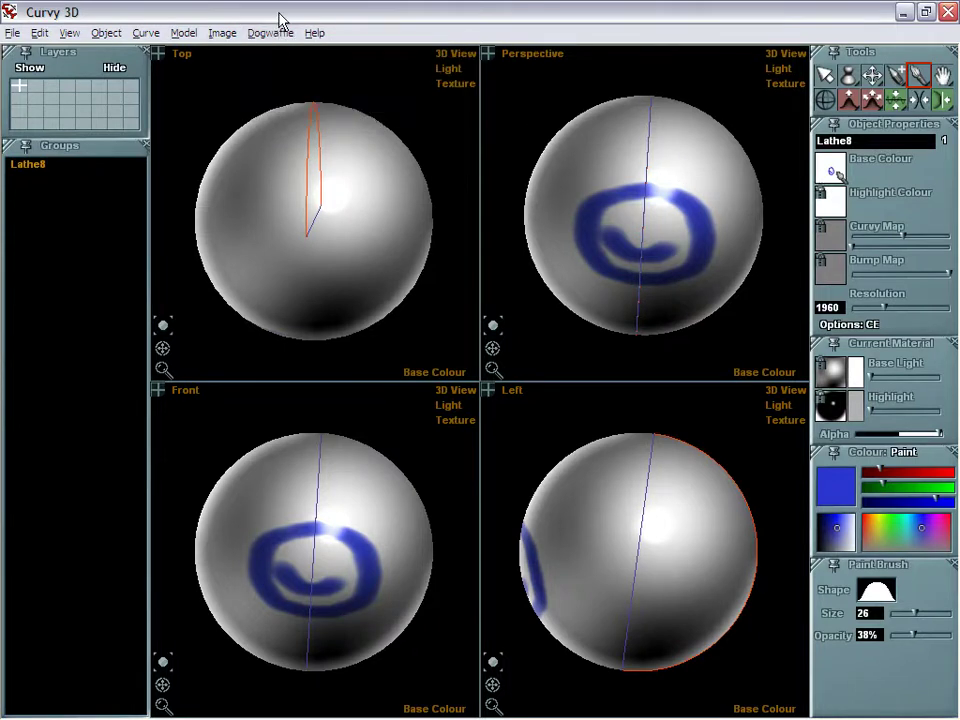
{"action": "key", "text": "alt+Tab"}
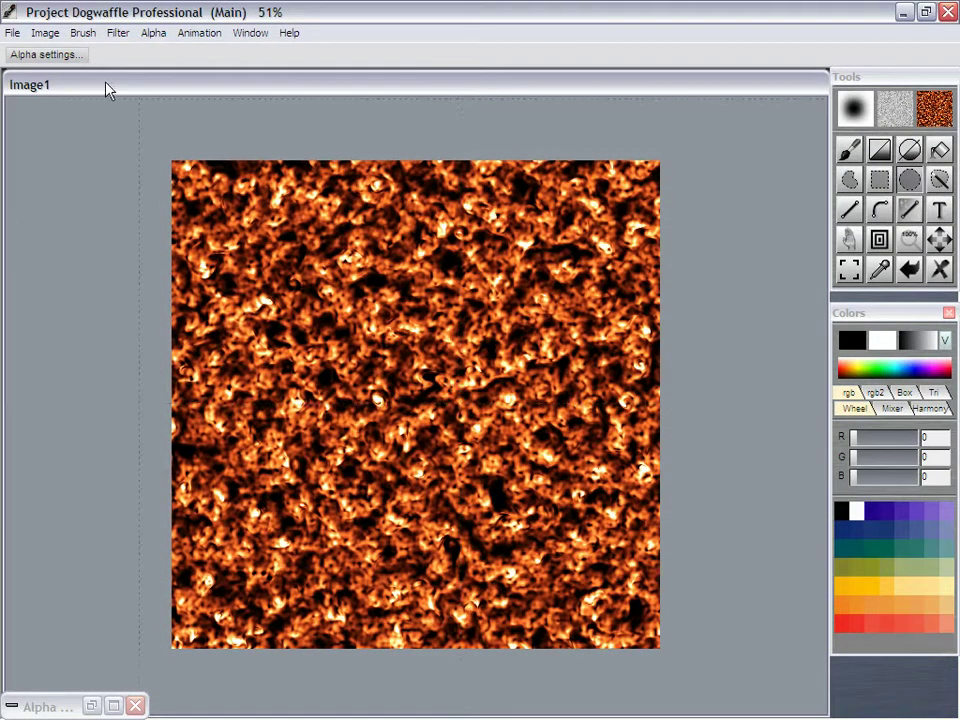
Step: Glance through Dogwaffle's File menu without choosing anything, then switch back to Curvy 3D
{"action": "left_click", "coordinate": [13, 33]}
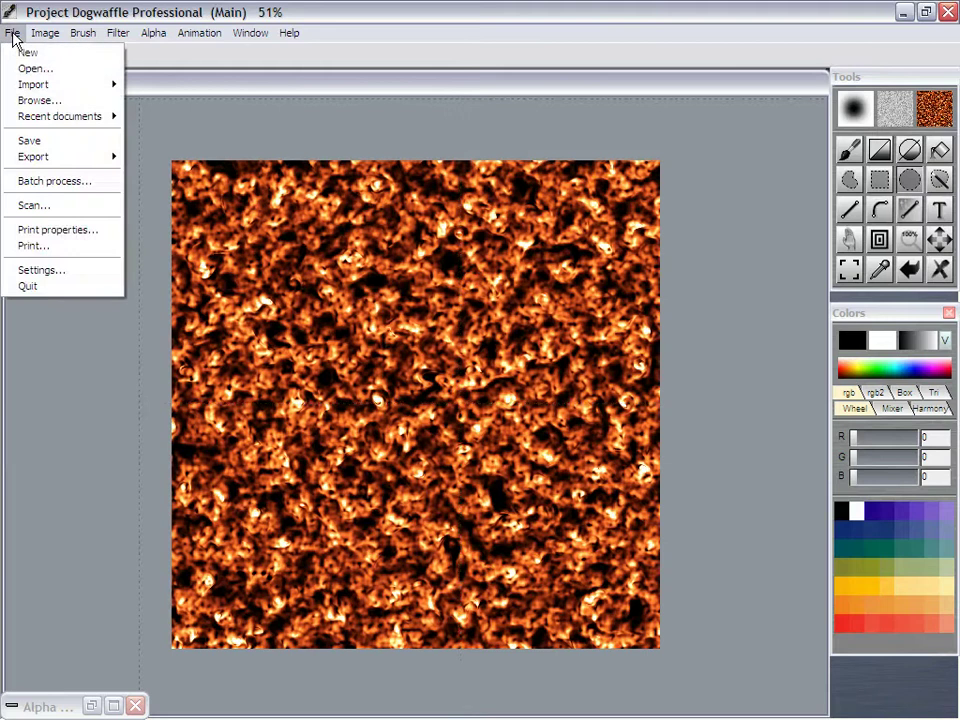
{"action": "left_click", "coordinate": [55, 22]}
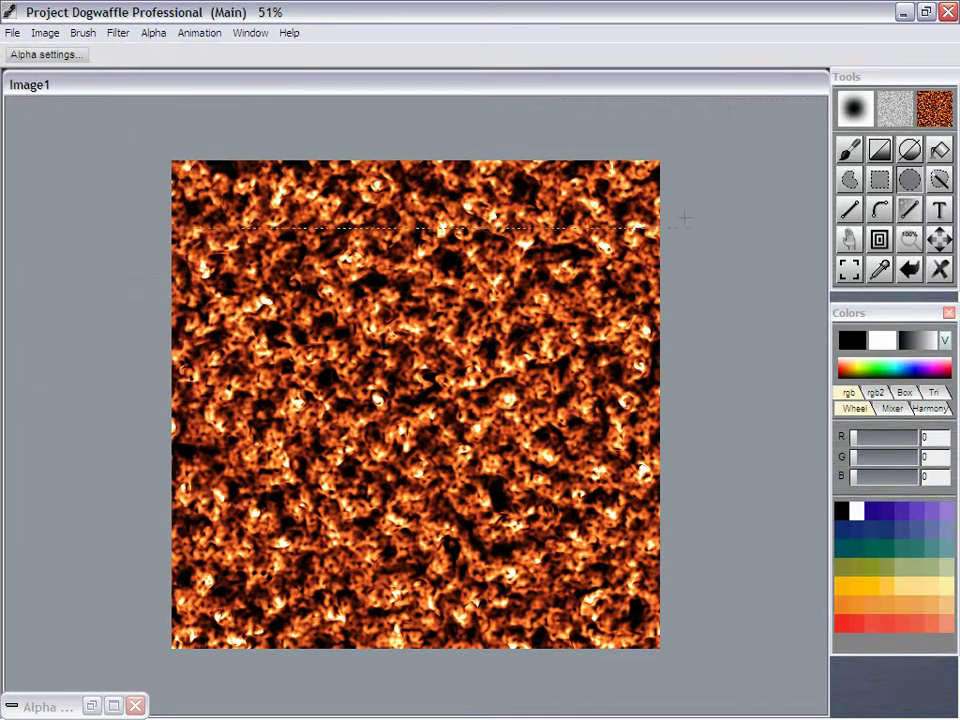
{"action": "key", "text": "alt+Tab"}
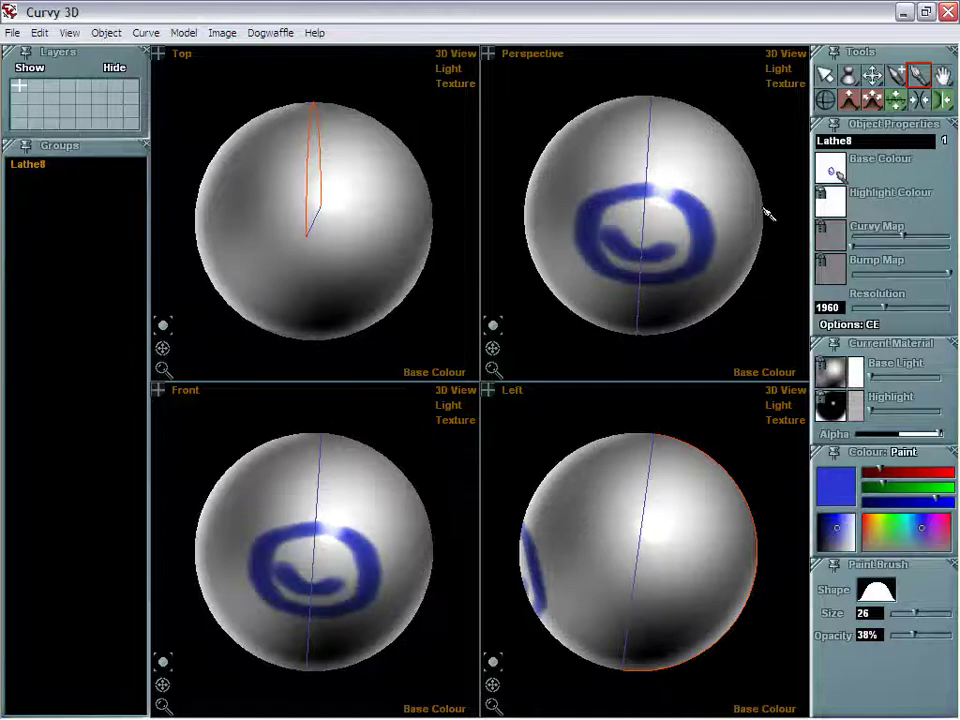
Step: Load 1kby1k.tga, found in Thumbnails view, as Lathe8's base colour texture
{"action": "left_click", "coordinate": [833, 172]}
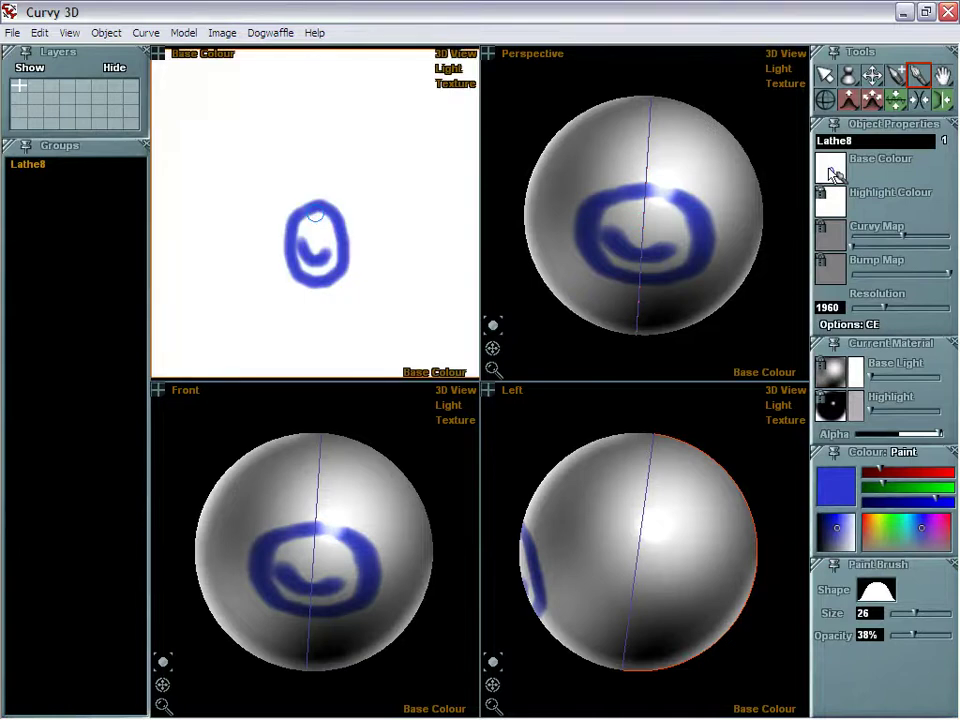
{"action": "left_click", "coordinate": [835, 173]}
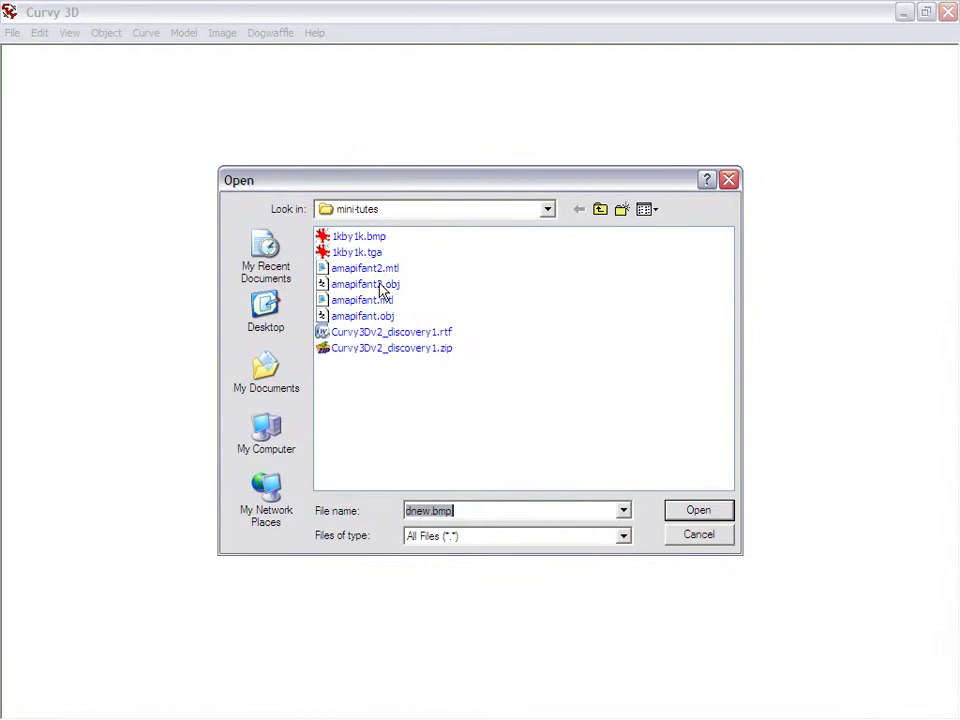
{"action": "left_click", "coordinate": [357, 252]}
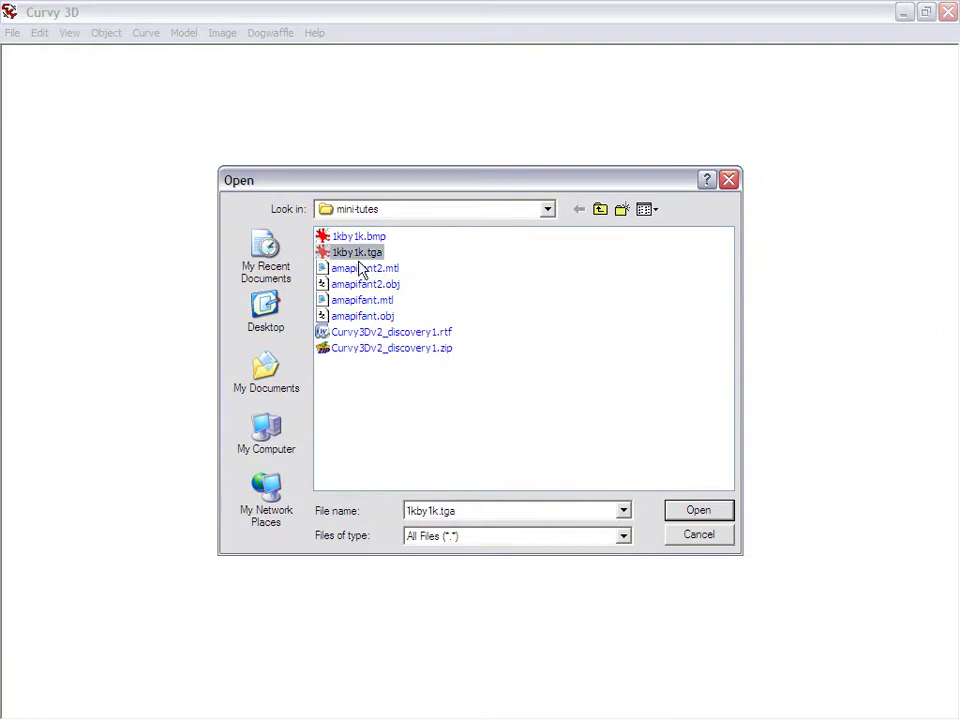
{"action": "left_click", "coordinate": [646, 209]}
{"action": "left_click", "coordinate": [654, 232]}
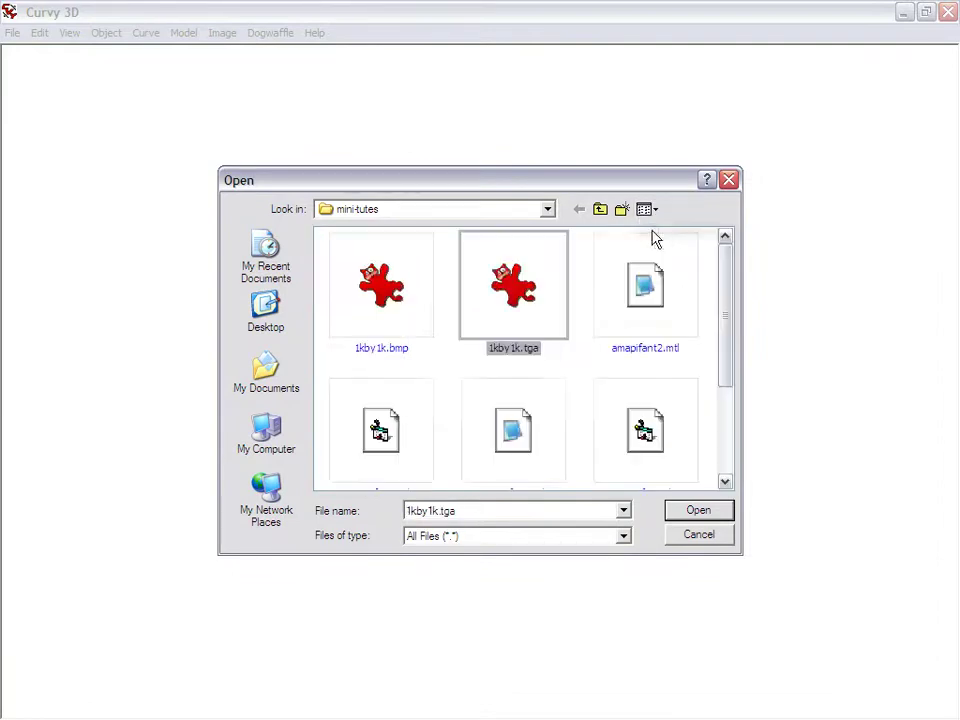
{"action": "left_click", "coordinate": [692, 512]}
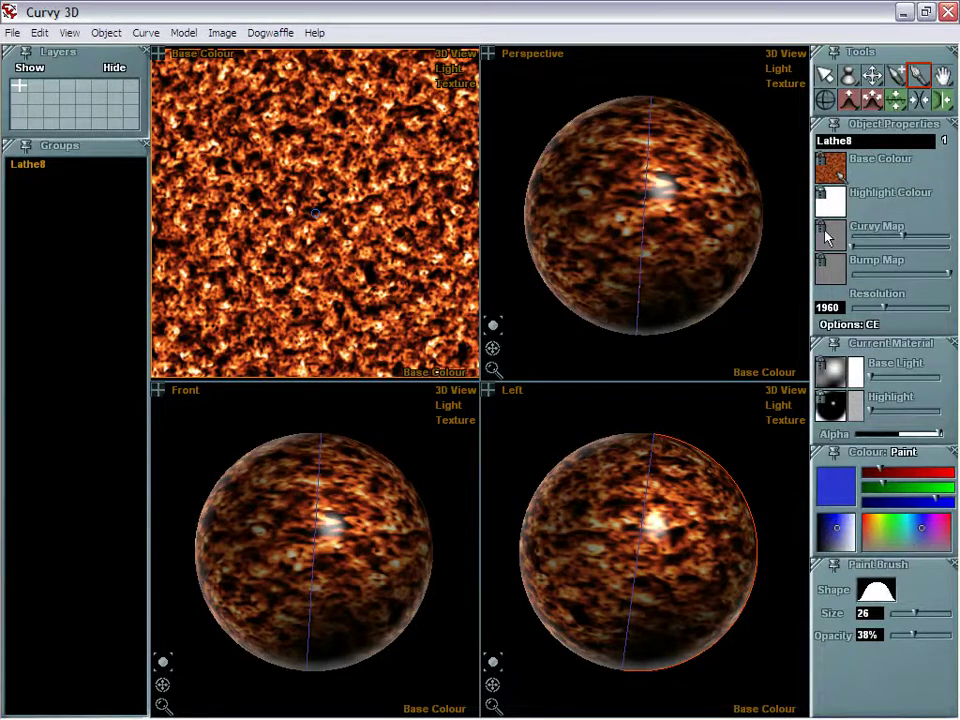
Step: Assign the orange noise texture as Lathe8's bump map
{"action": "left_click", "coordinate": [836, 276]}
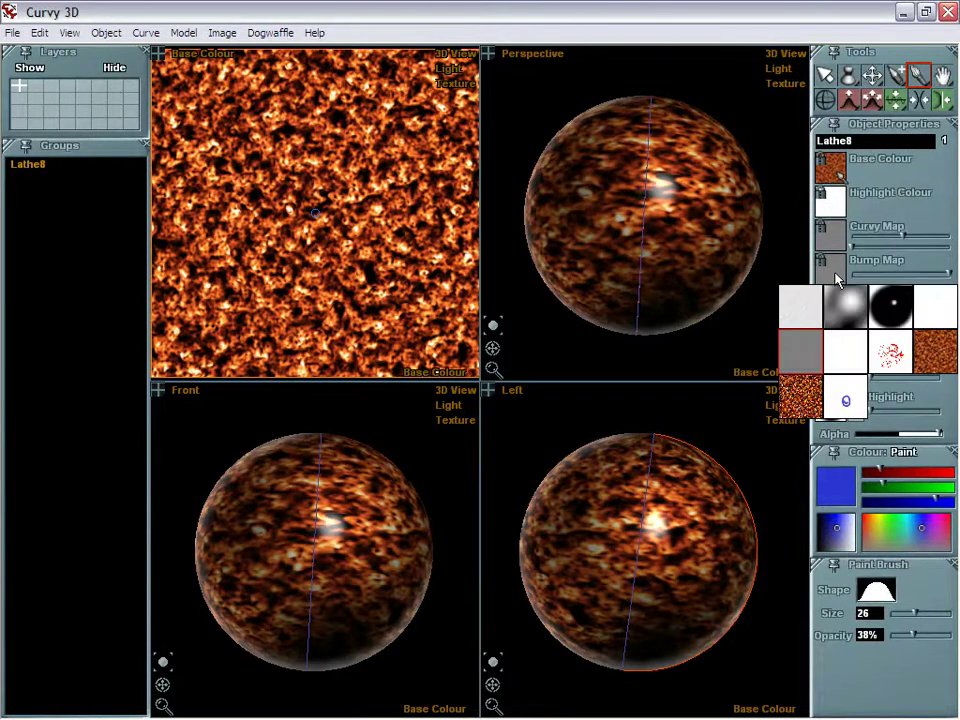
{"action": "left_click", "coordinate": [798, 399]}
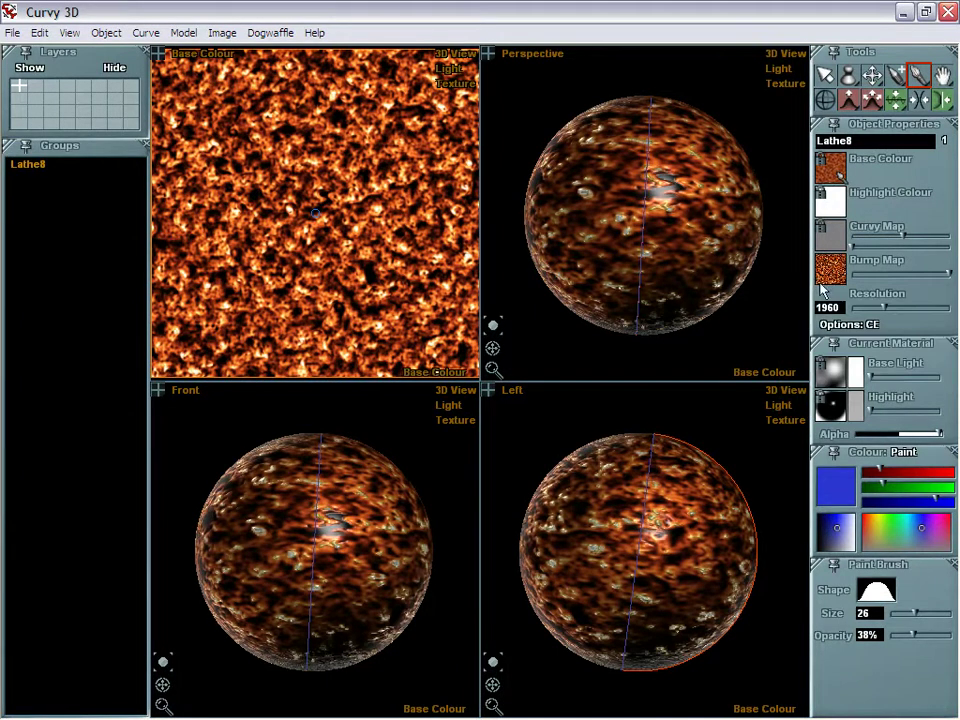
{"action": "scroll", "coordinate": [667, 232], "scroll_direction": "up", "scroll_amount": 5}
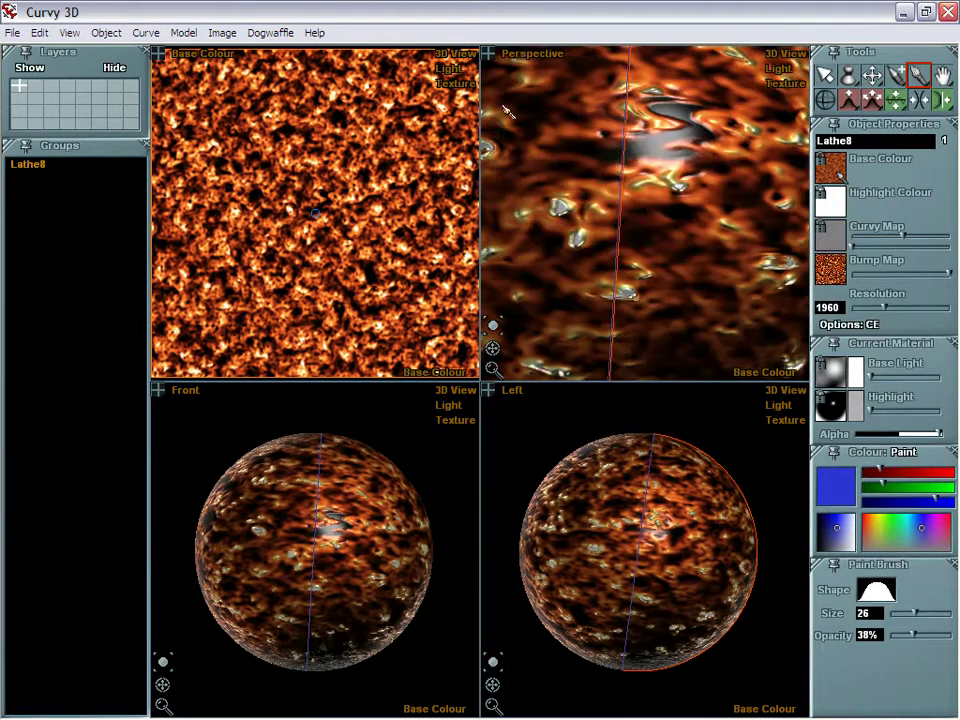
Step: Maximize the Perspective view and adjust the Bump Map slider for stronger relief
{"action": "left_click", "coordinate": [488, 54]}
{"action": "scroll", "coordinate": [505, 220], "scroll_direction": "down", "scroll_amount": 5}
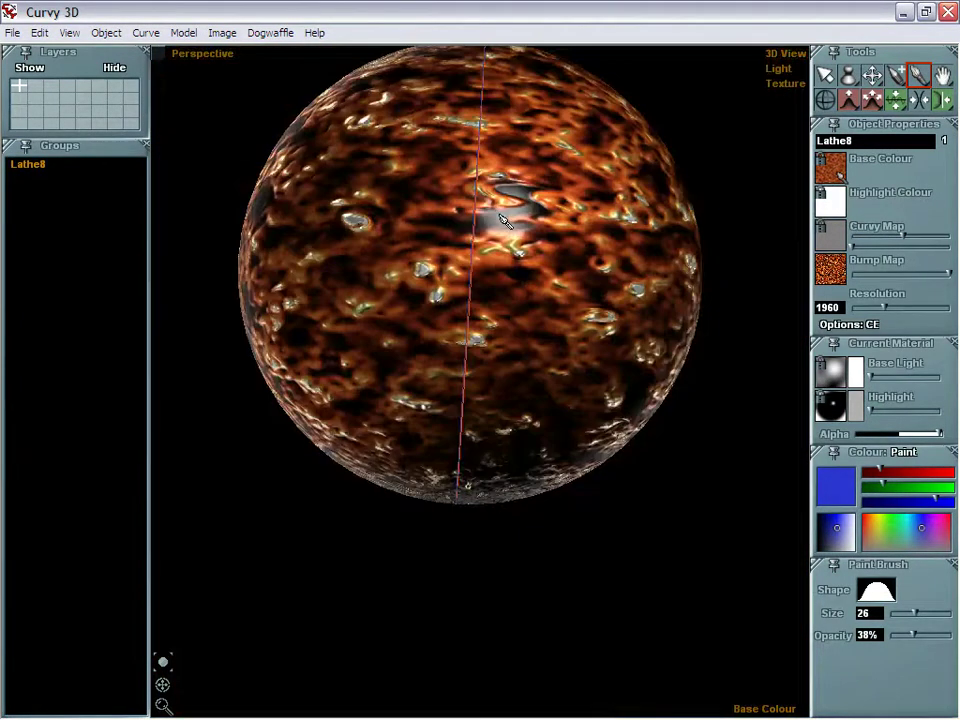
{"action": "scroll", "coordinate": [617, 332], "scroll_direction": "up", "scroll_amount": 2}
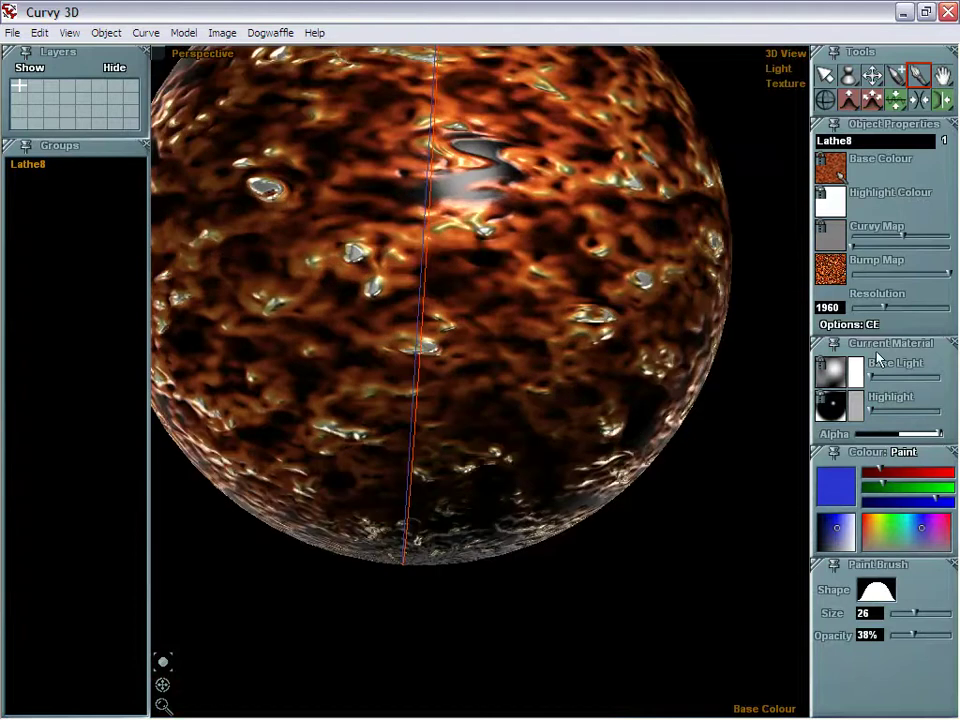
{"action": "mouse_move", "coordinate": [924, 277]}
{"action": "left_mouse_down"}
{"action": "mouse_move", "coordinate": [945, 272]}
{"action": "mouse_move", "coordinate": [864, 274]}
{"action": "mouse_move", "coordinate": [949, 272]}
{"action": "mouse_move", "coordinate": [910, 277]}
{"action": "left_mouse_up"}
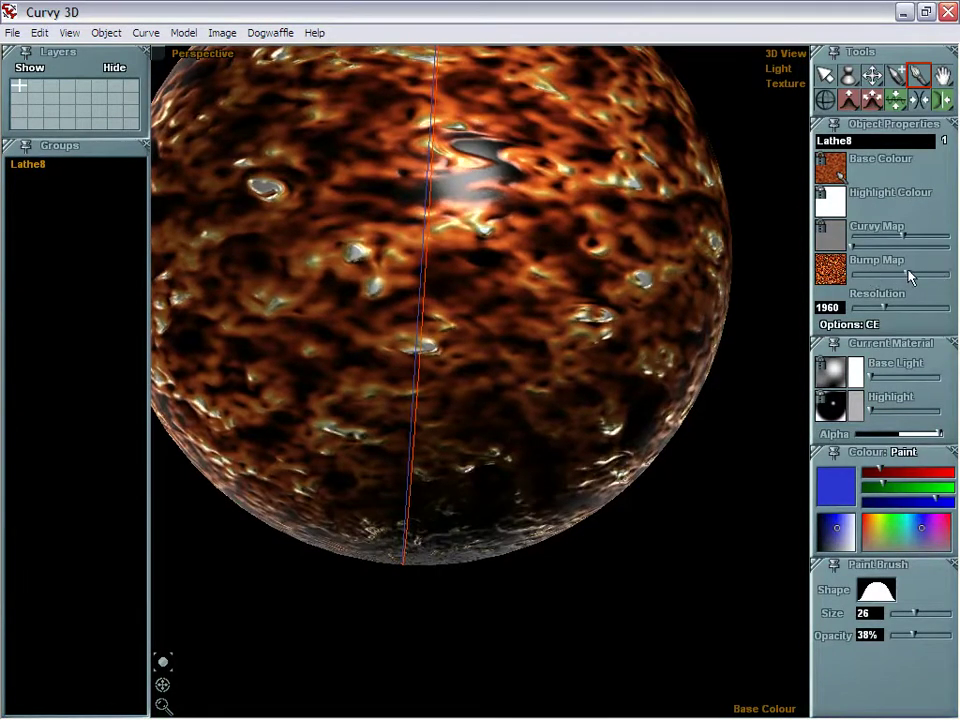
{"action": "scroll", "coordinate": [558, 236], "scroll_direction": "down", "scroll_amount": 3}
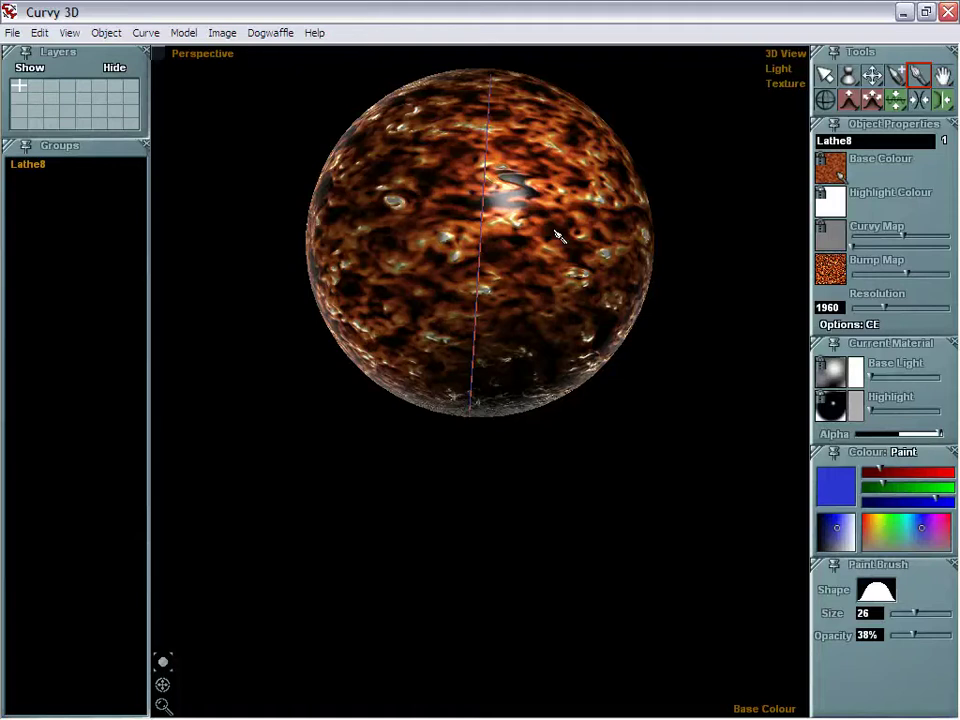
{"action": "scroll", "coordinate": [558, 236], "scroll_direction": "up", "scroll_amount": 3}
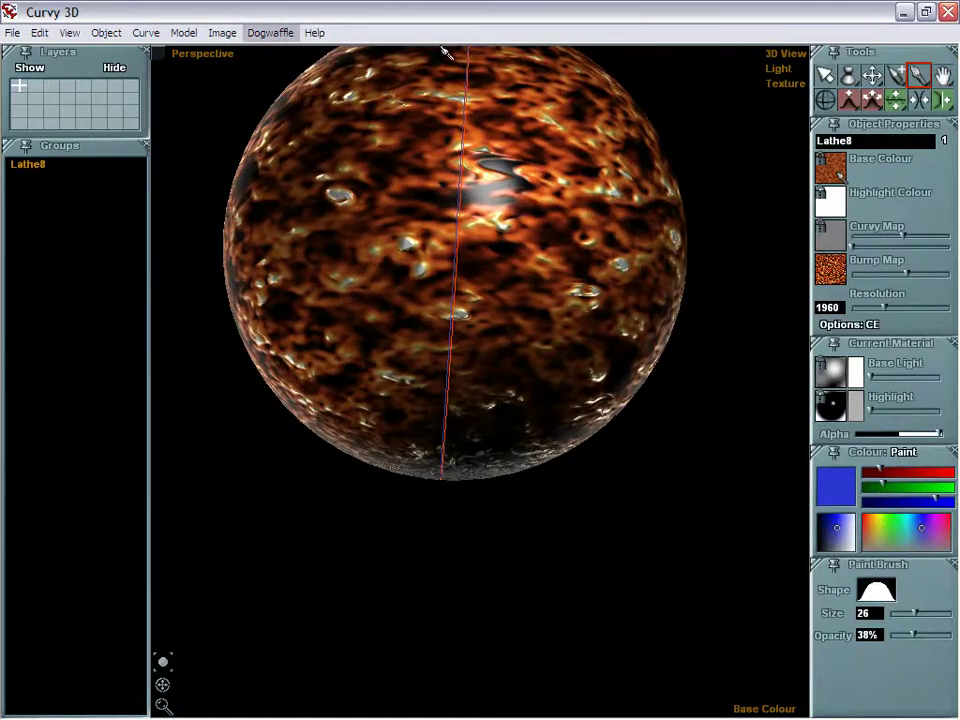
Step: Send Lathe8's active texture to the Dogwaffle buffer and switch to Dogwaffle
{"action": "left_click", "coordinate": [277, 33]}
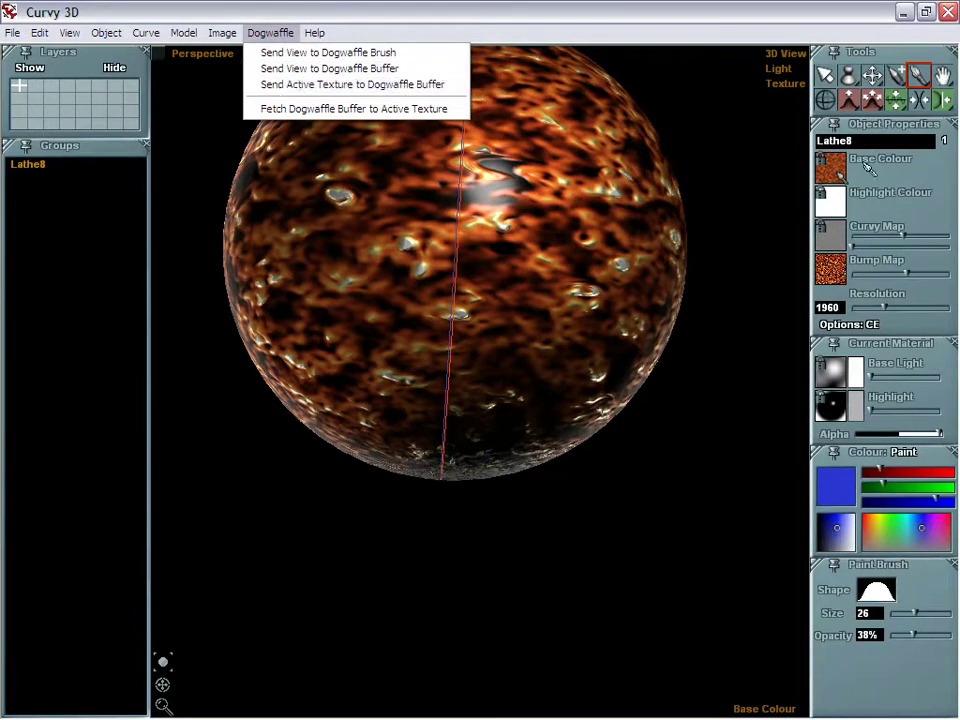
{"action": "left_click", "coordinate": [405, 86]}
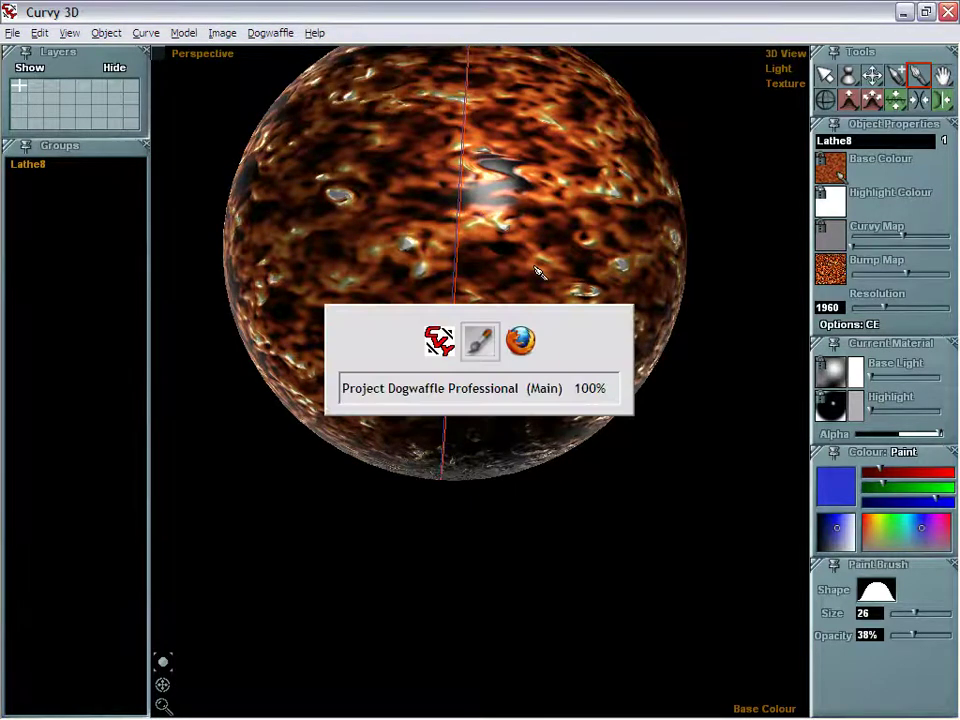
{"action": "key", "text": "alt+Tab"}
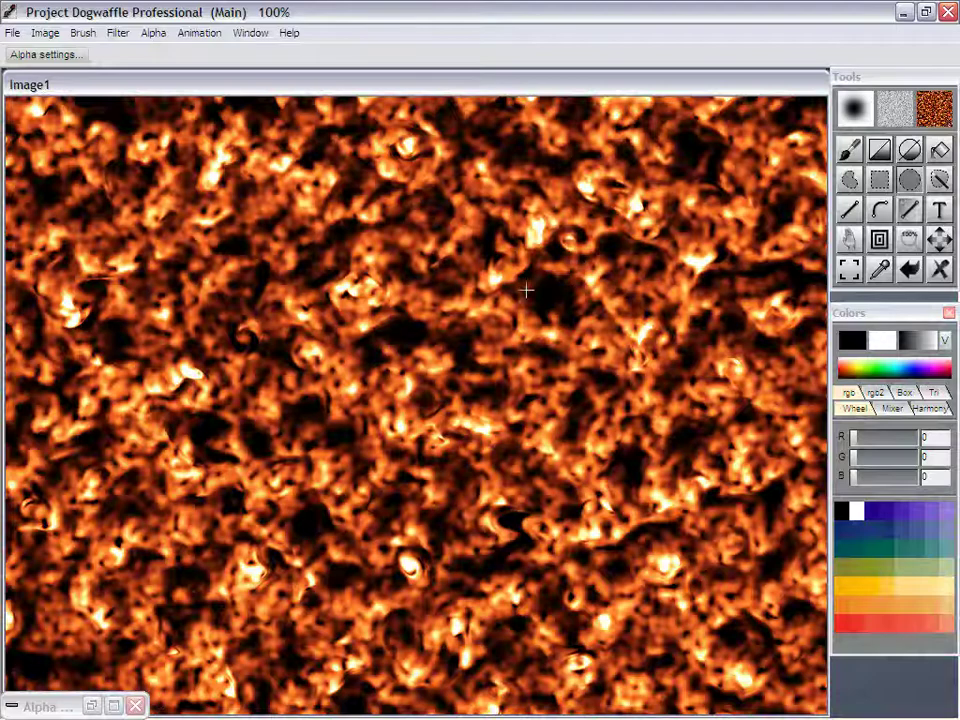
Step: Apply the Filter > Artistic > Cross contour filter to Image1
{"action": "left_click", "coordinate": [117, 34]}
{"action": "mouse_move", "coordinate": [145, 228]}
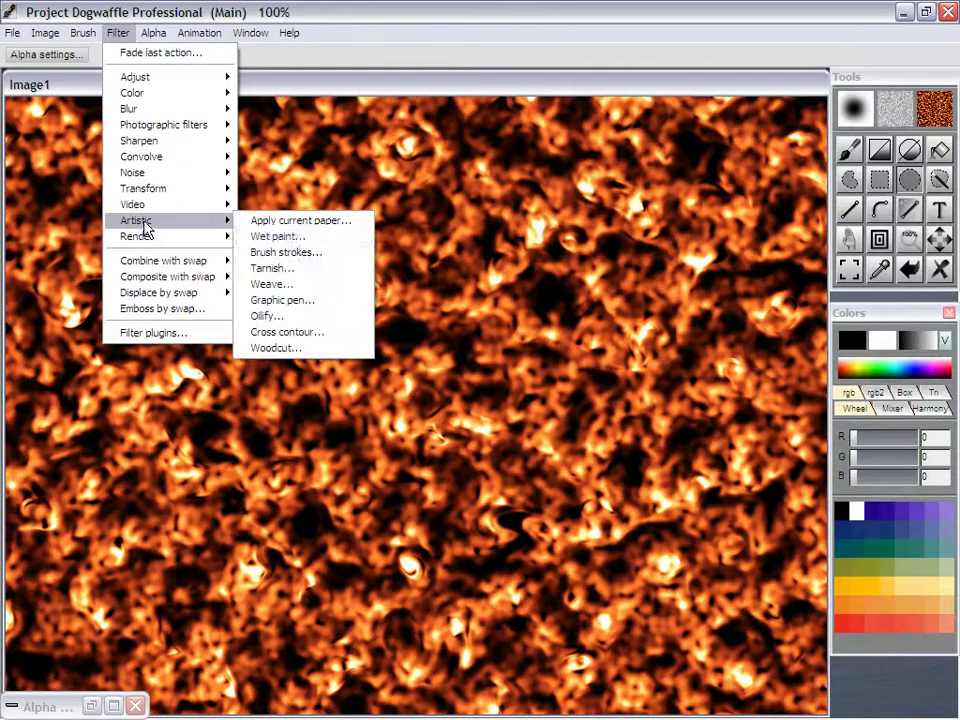
{"action": "left_click", "coordinate": [296, 334]}
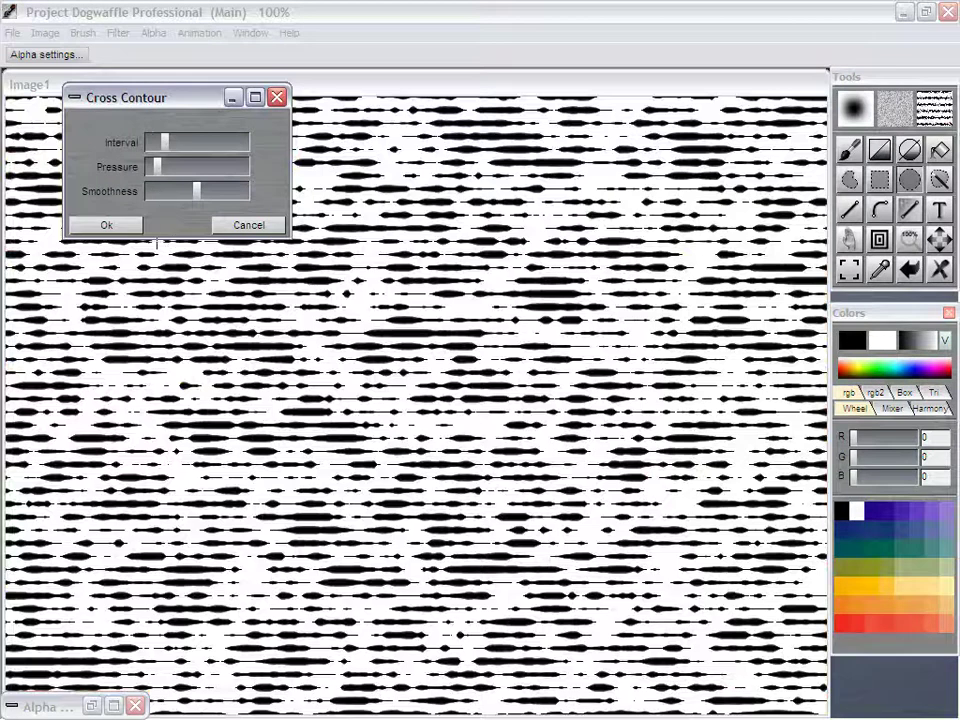
{"action": "left_click", "coordinate": [130, 224]}
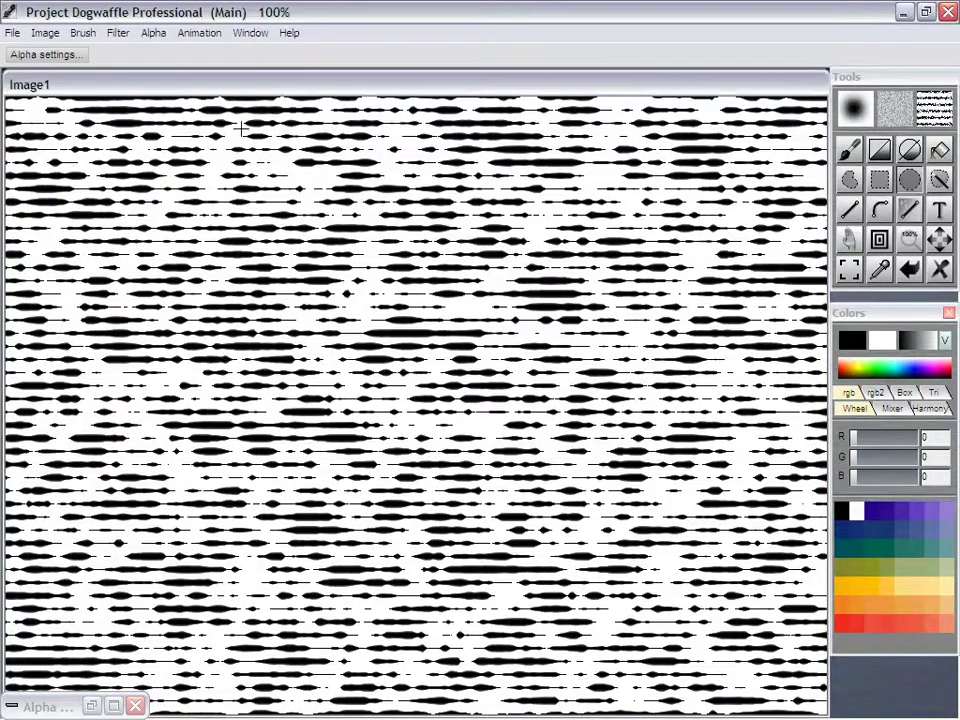
Step: Fit the striped image to the window and return to Curvy 3D
{"action": "key", "text": "f"}
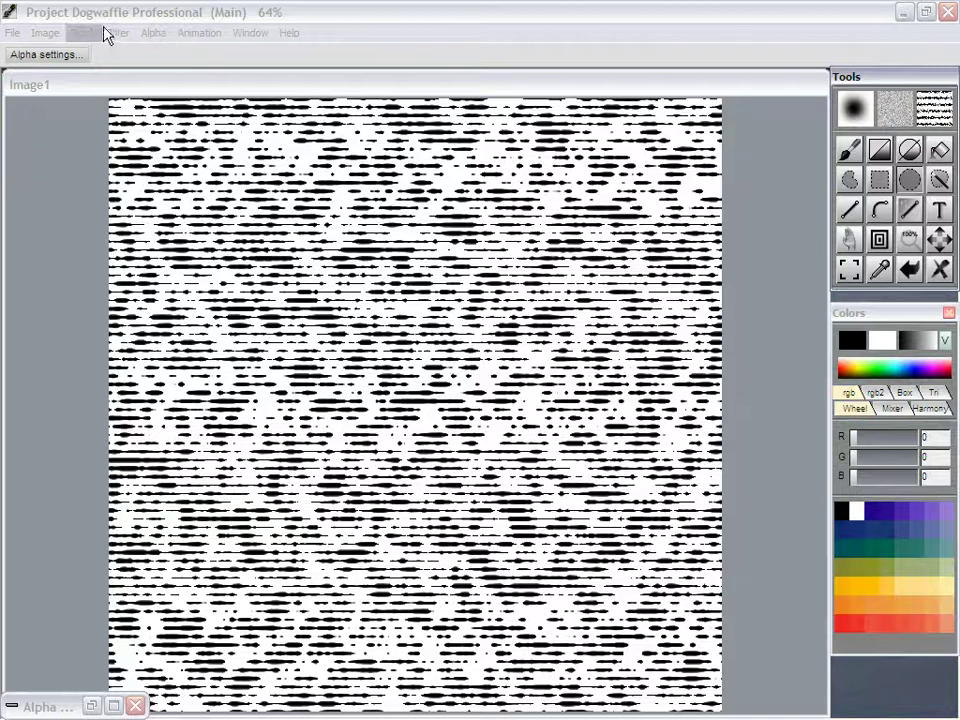
{"action": "key", "text": "alt+Tab"}
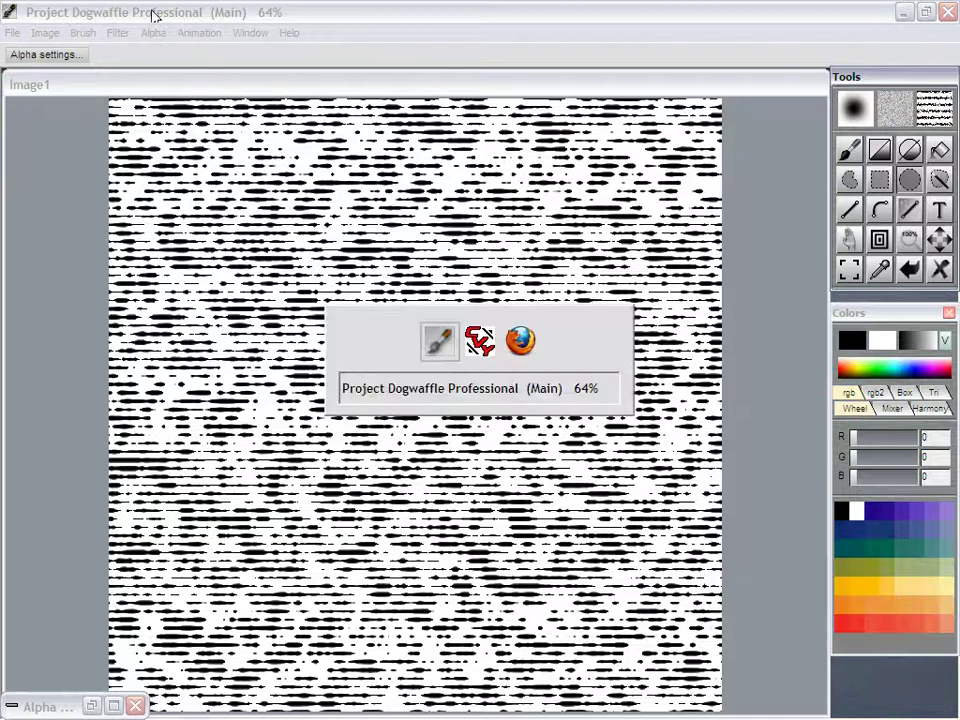
{"action": "key", "text": "alt+Tab"}
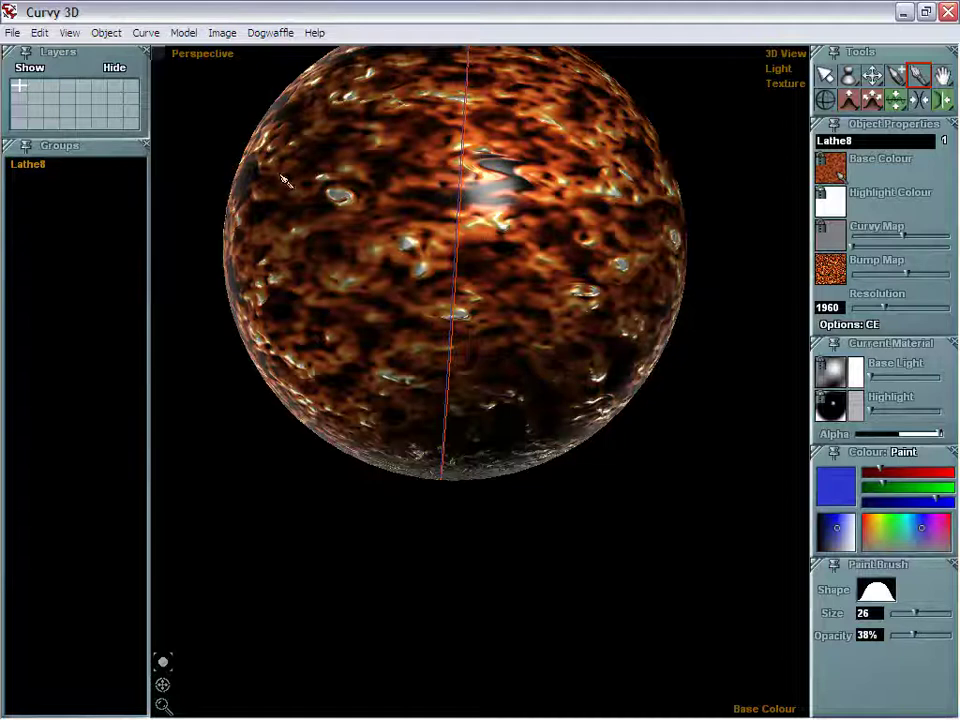
Step: Re-centre the sphere and fetch the Dogwaffle stripe buffer into the active texture
{"action": "left_click", "coordinate": [170, 672]}
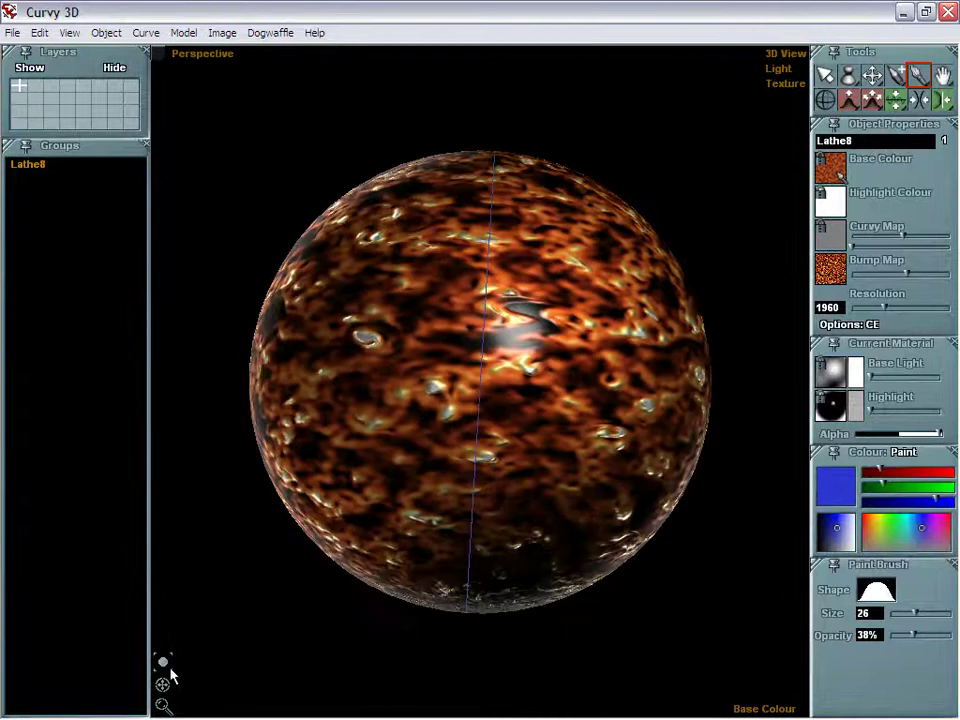
{"action": "left_click", "coordinate": [270, 33]}
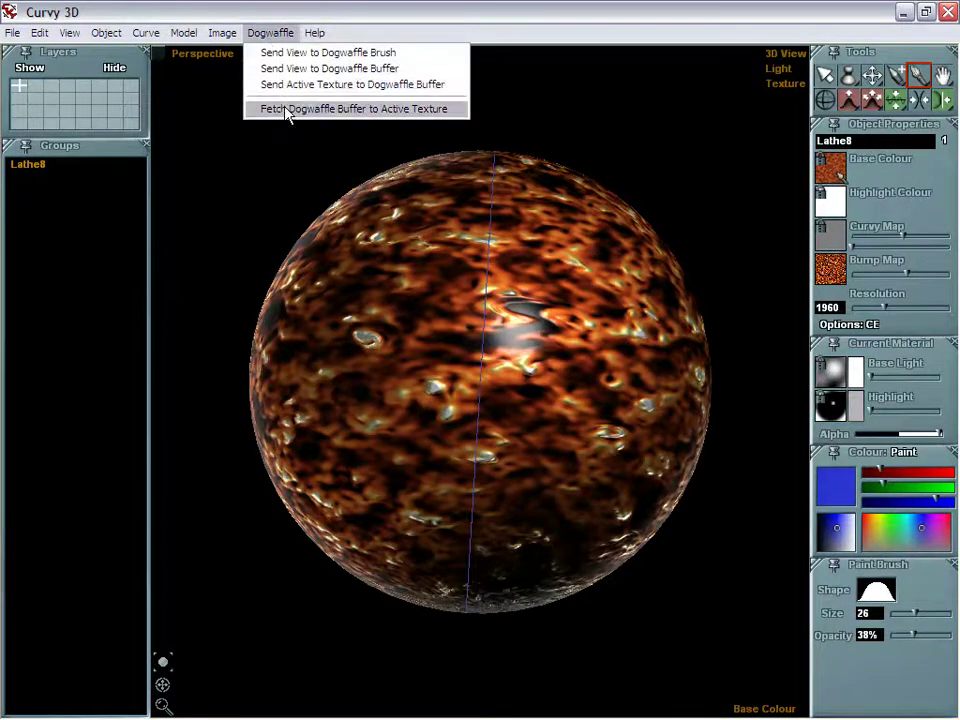
{"action": "left_click", "coordinate": [300, 109]}
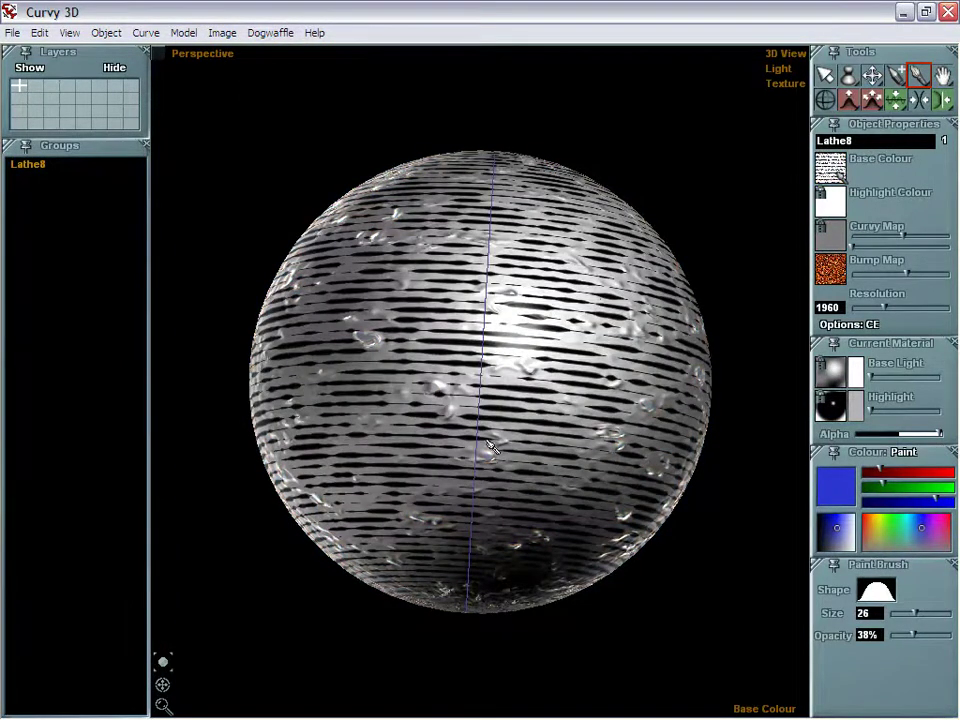
Step: Assign the striped texture to the sphere's bump map slot
{"action": "left_click", "coordinate": [835, 268]}
{"action": "left_click", "coordinate": [900, 398]}
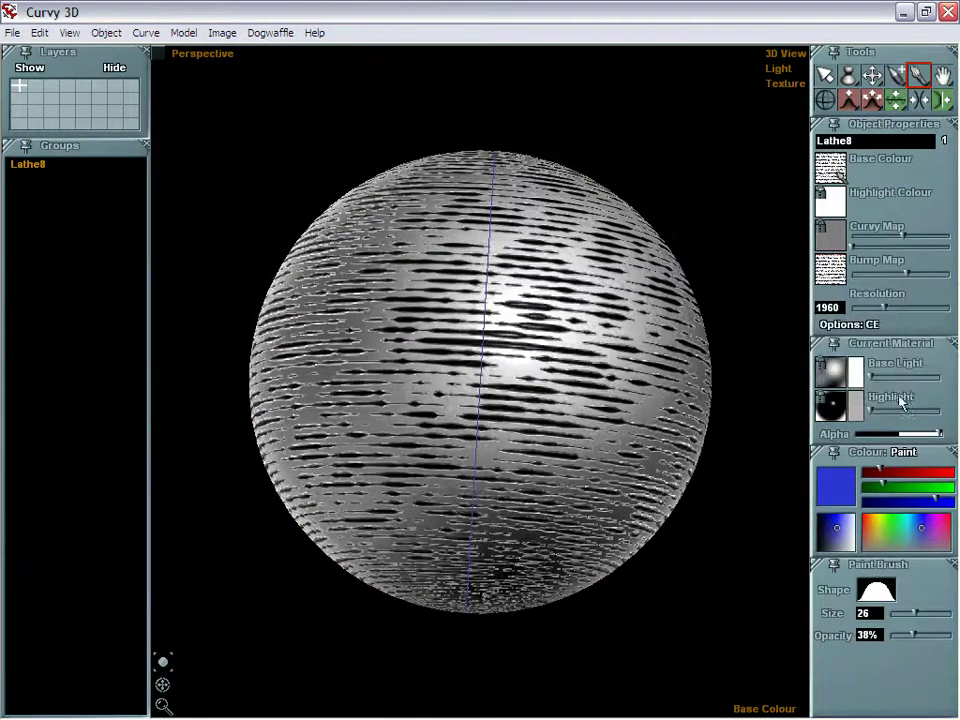
{"action": "left_click", "coordinate": [835, 266]}
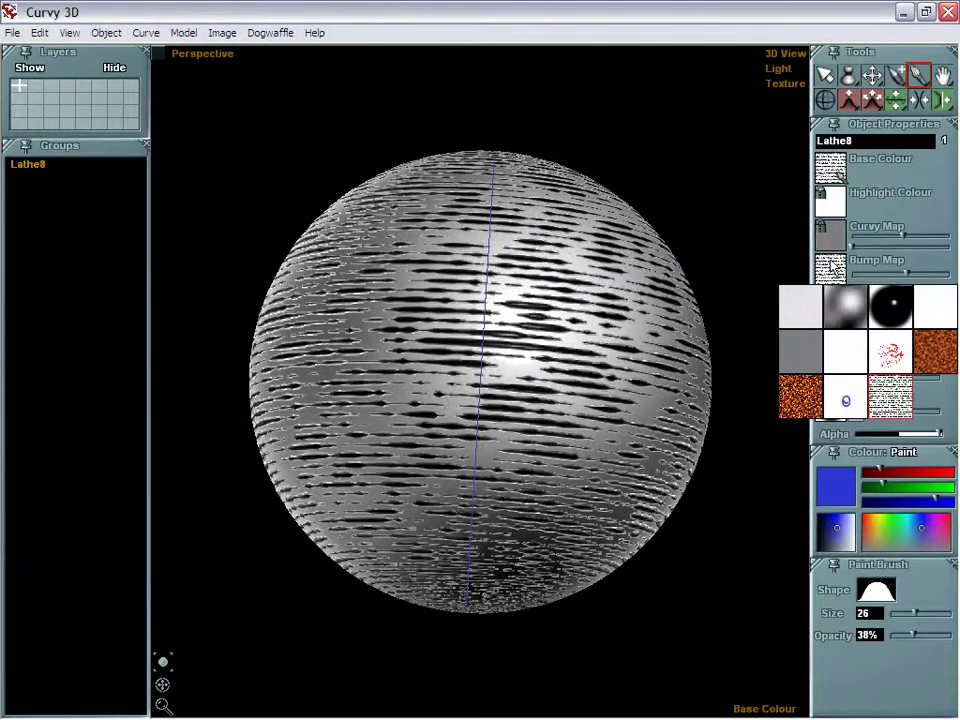
Step: Clear the bump map, use stripes as curvy map, resolution 40448, stronger displacement
{"action": "left_click", "coordinate": [796, 360]}
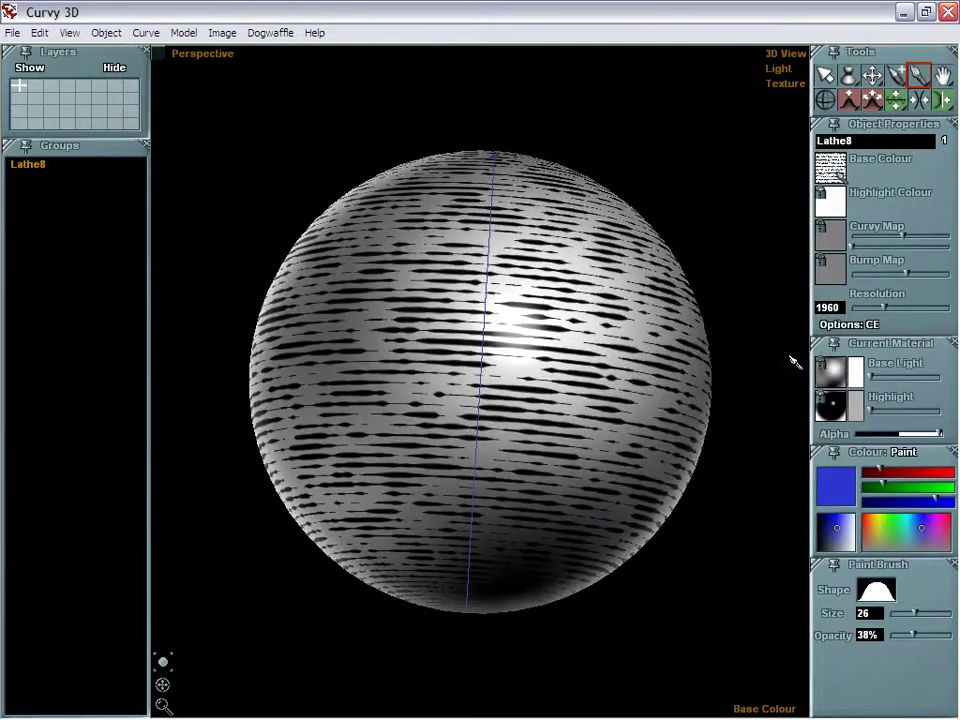
{"action": "left_click", "coordinate": [828, 240]}
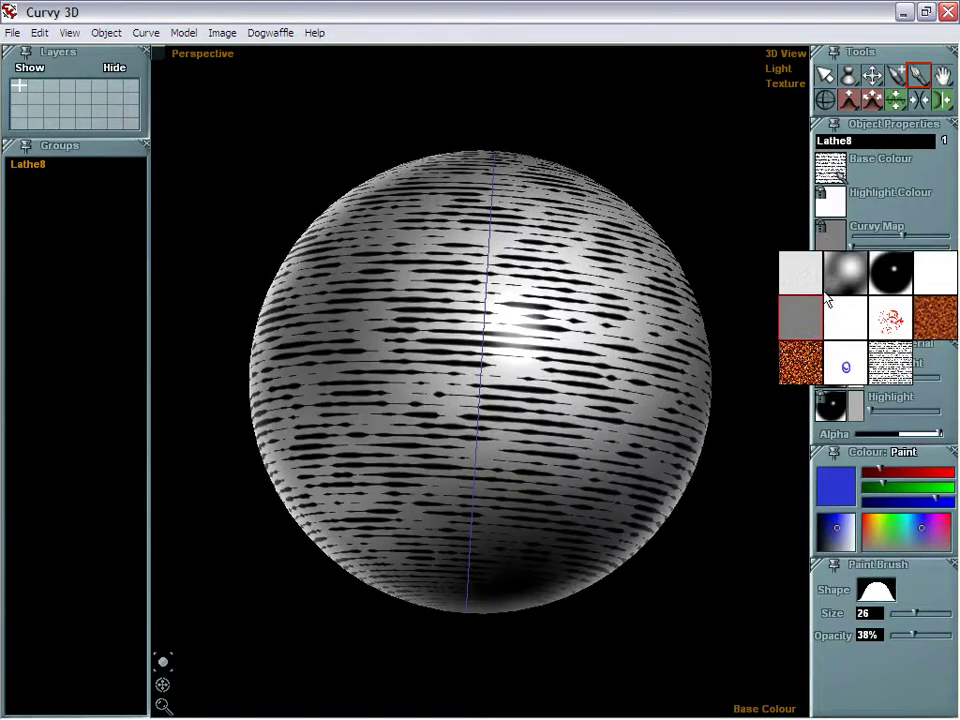
{"action": "left_click", "coordinate": [896, 367]}
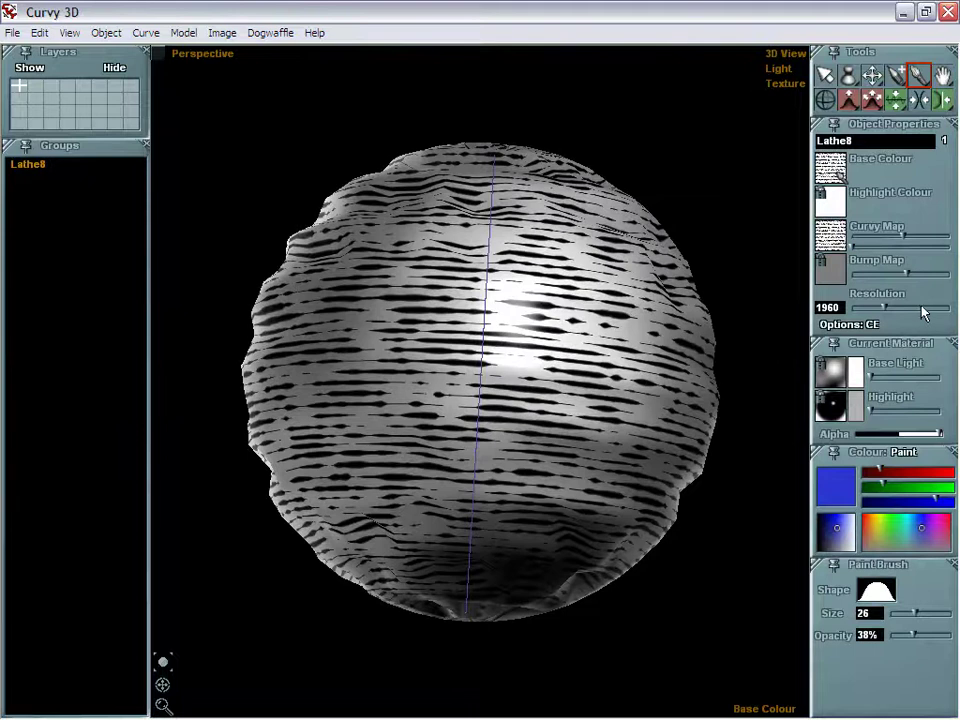
{"action": "left_click_drag", "start_coordinate": [913, 313], "coordinate": [928, 306]}
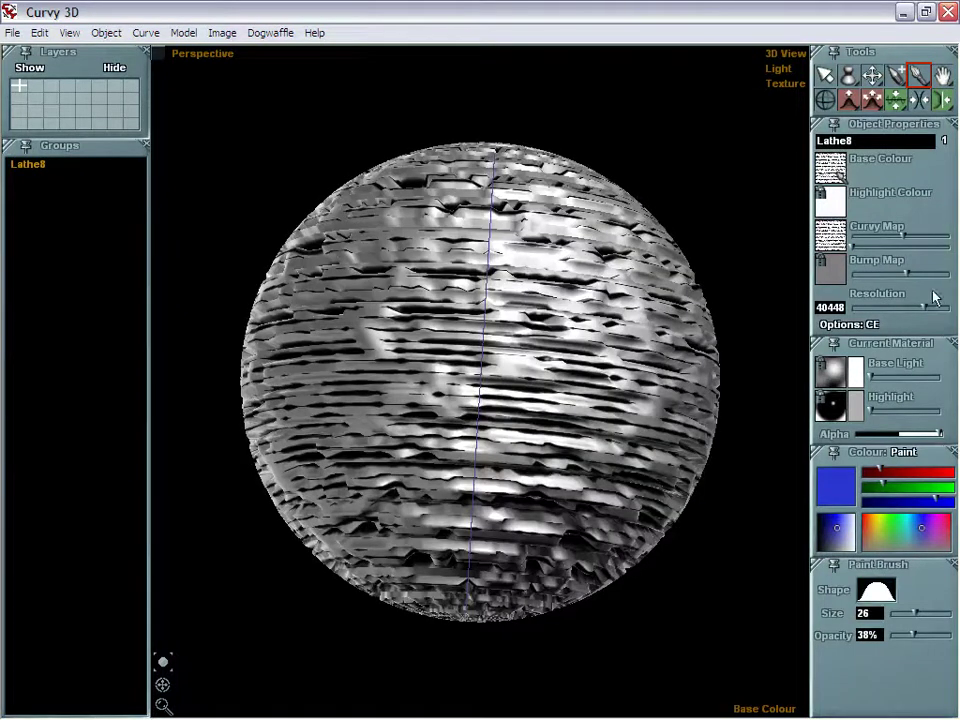
{"action": "left_click_drag", "start_coordinate": [897, 238], "coordinate": [907, 241]}
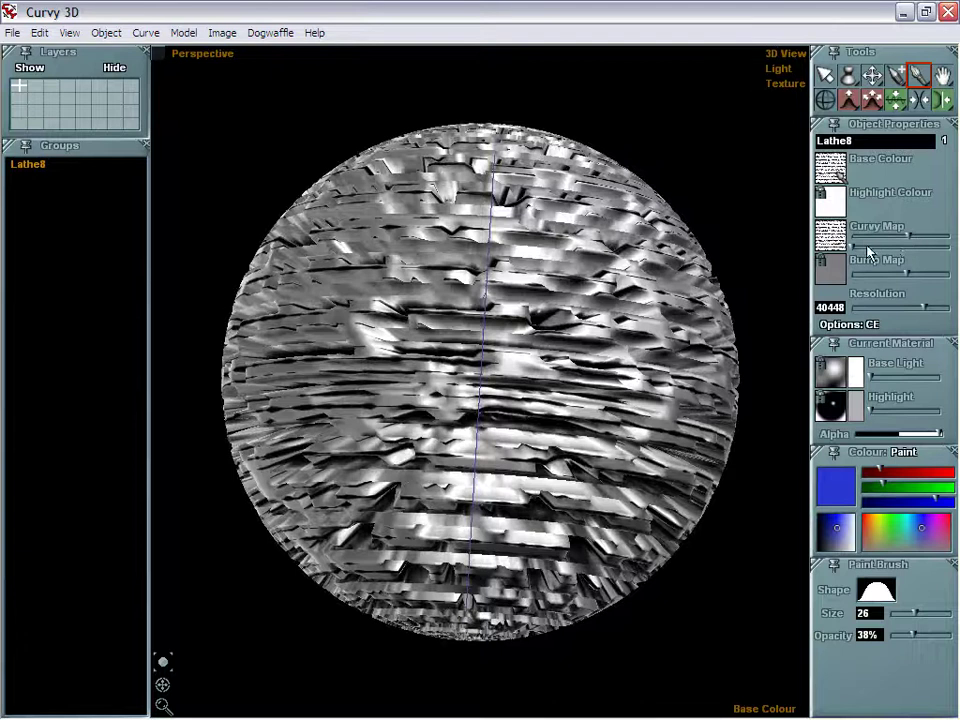